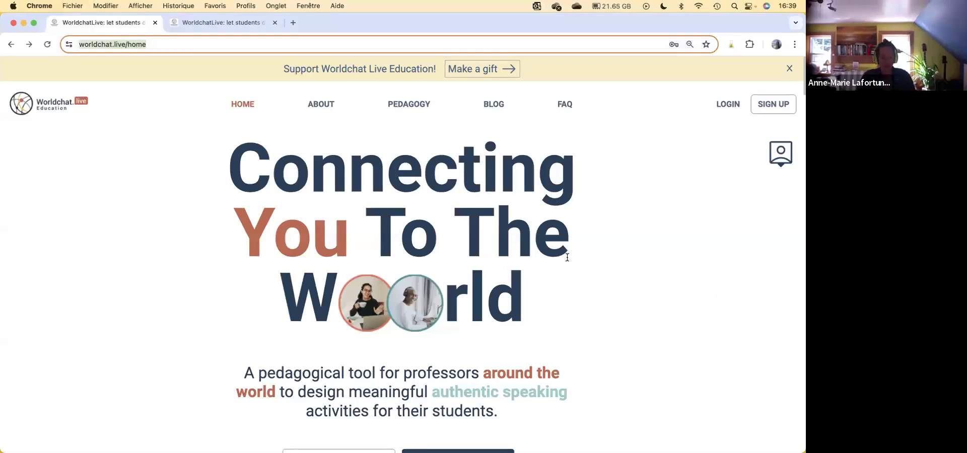
# Step: View the teacher registration form from the home page's sign-up option, and return to the home page
pyautogui.scroll(-8, 648, 252)
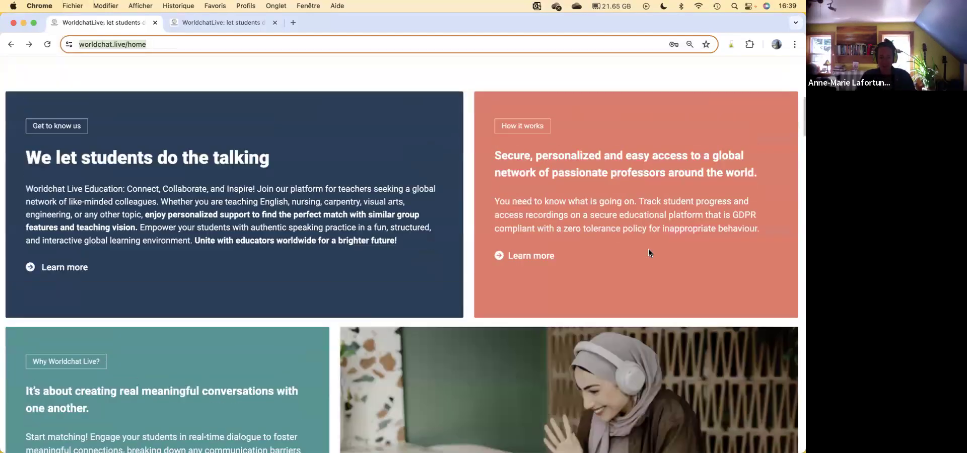
pyautogui.scroll(8, 648, 252)
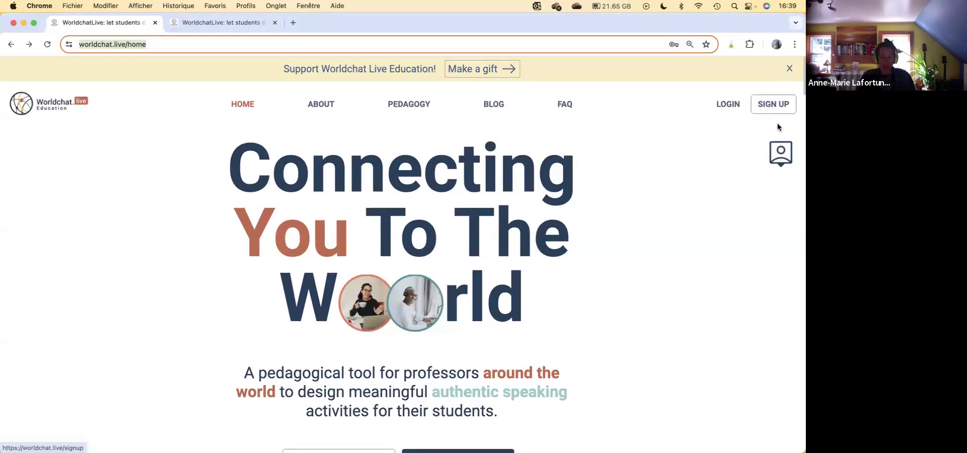
pyautogui.click(773, 104)
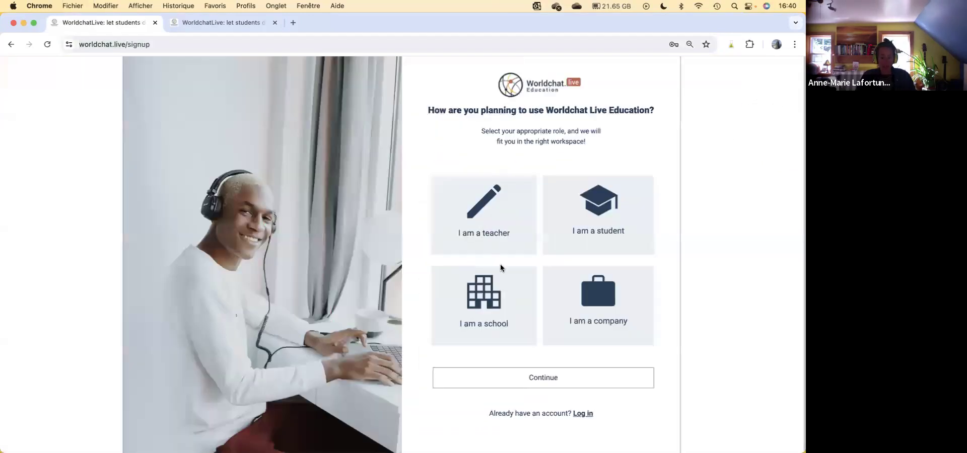
pyautogui.click(482, 223)
pyautogui.click(554, 365)
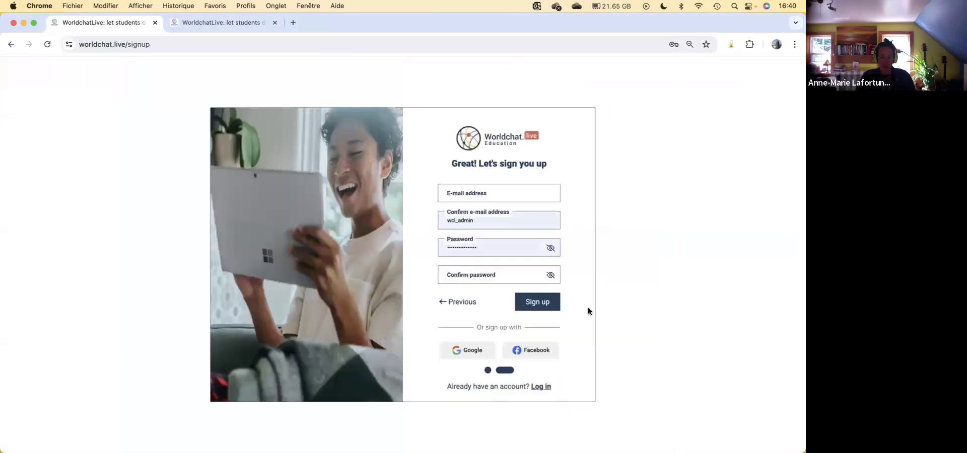
pyautogui.click(11, 44)
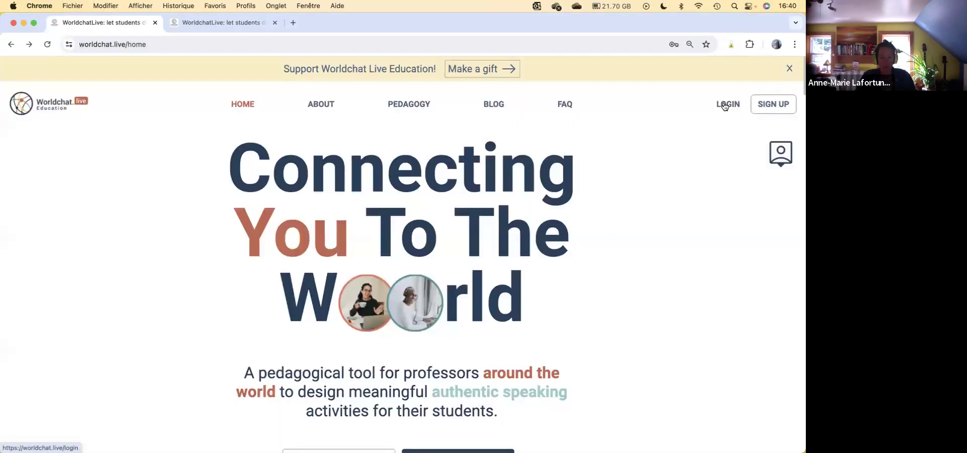
# Step: Go to the teacher dashboard that is already signed in and start creating a new classroom
pyautogui.click(725, 105)
pyautogui.click(232, 24)
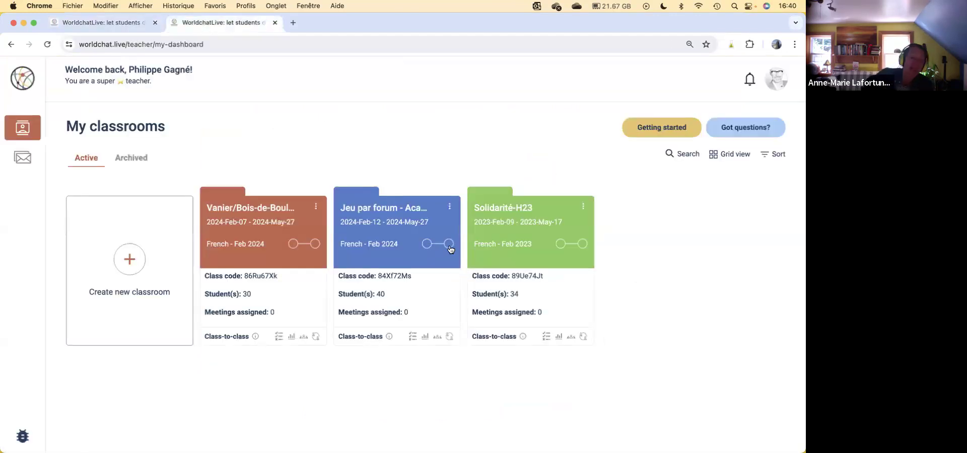
pyautogui.click(129, 259)
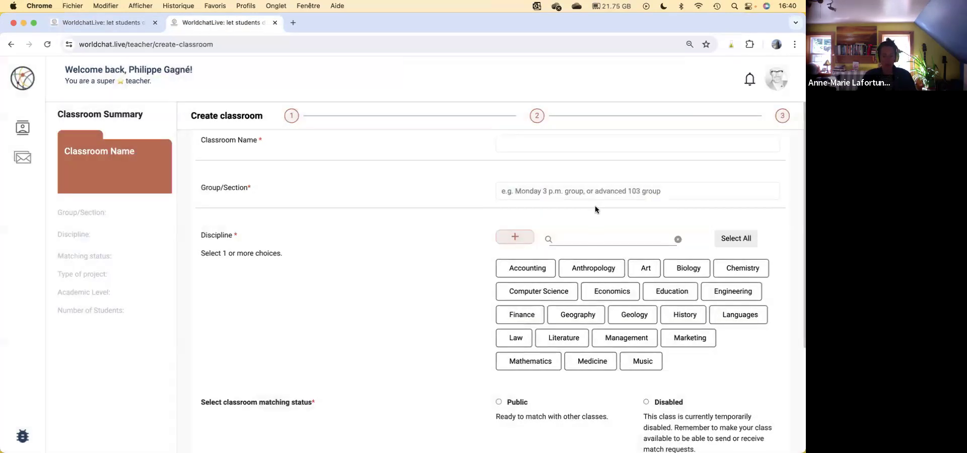
# Step: Name the classroom "C13 with Poland" and set its group/section to "Friday 1-4"
pyautogui.click(520, 143)
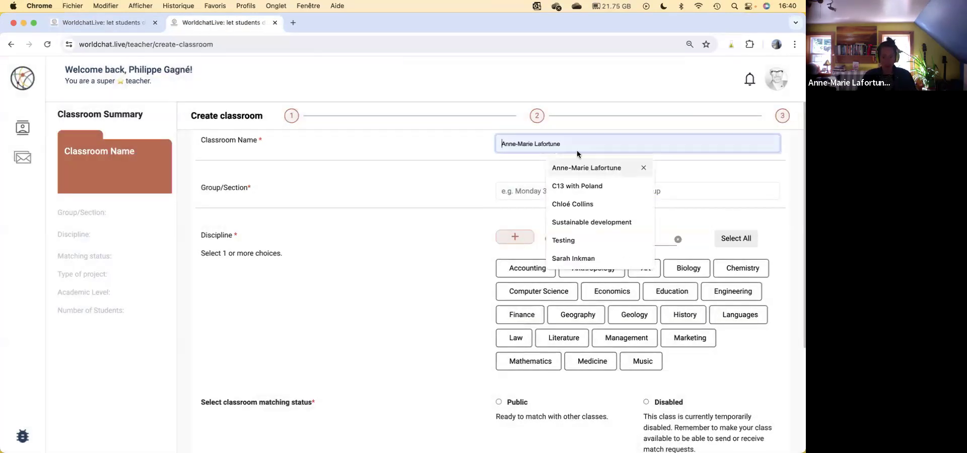
pyautogui.click(588, 188)
pyautogui.click(556, 191)
pyautogui.click(586, 209)
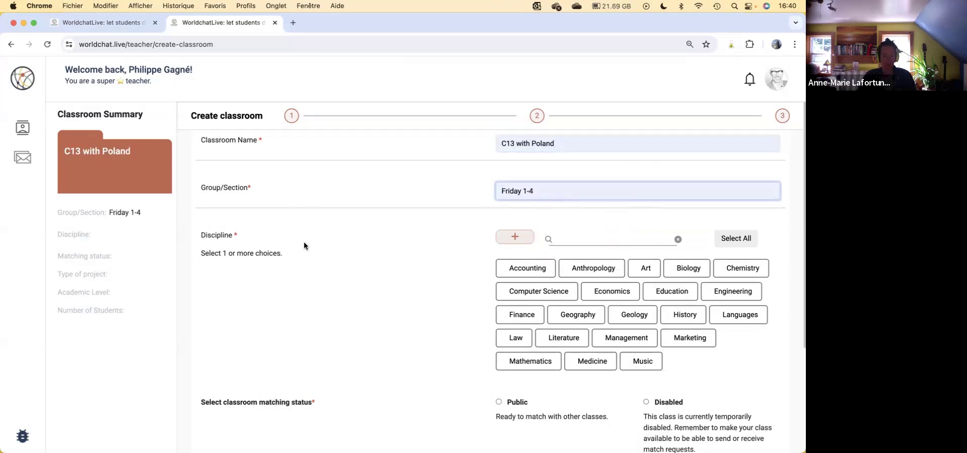
# Step: Select Languages as the classroom's discipline and set its matching status to Public
pyautogui.scroll(-2, 579, 256)
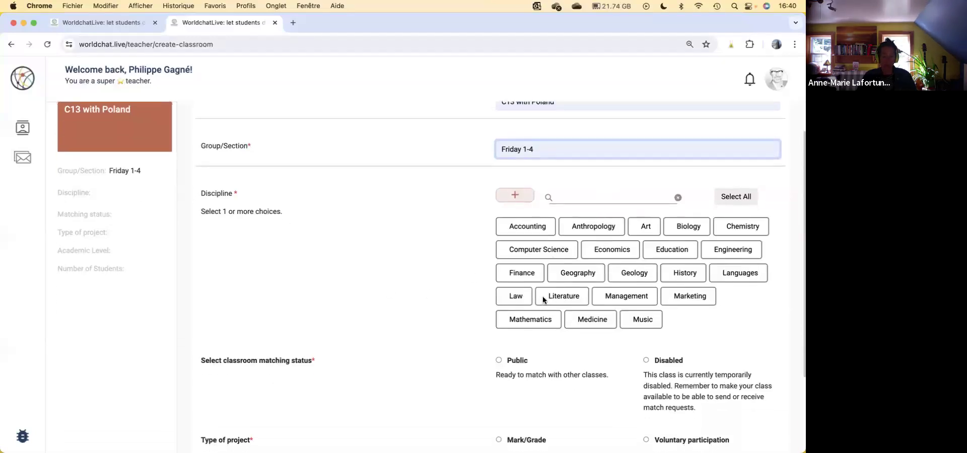
pyautogui.click(738, 276)
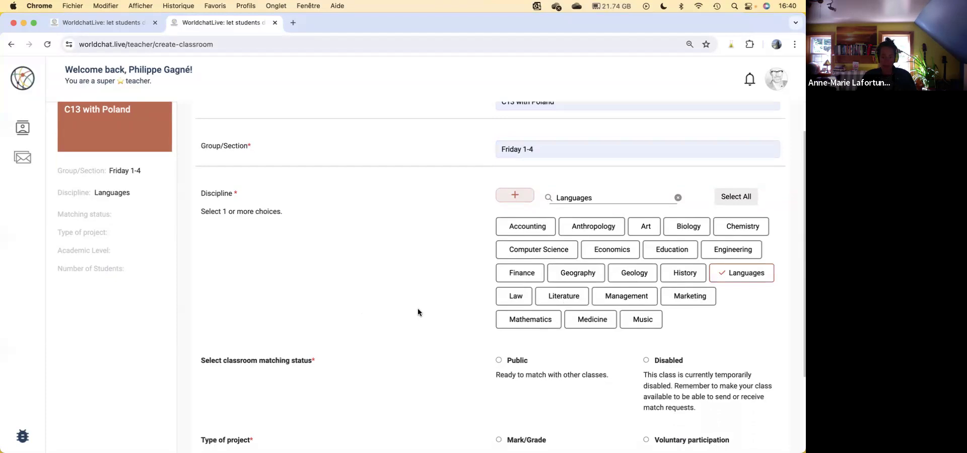
pyautogui.scroll(-5, 493, 297)
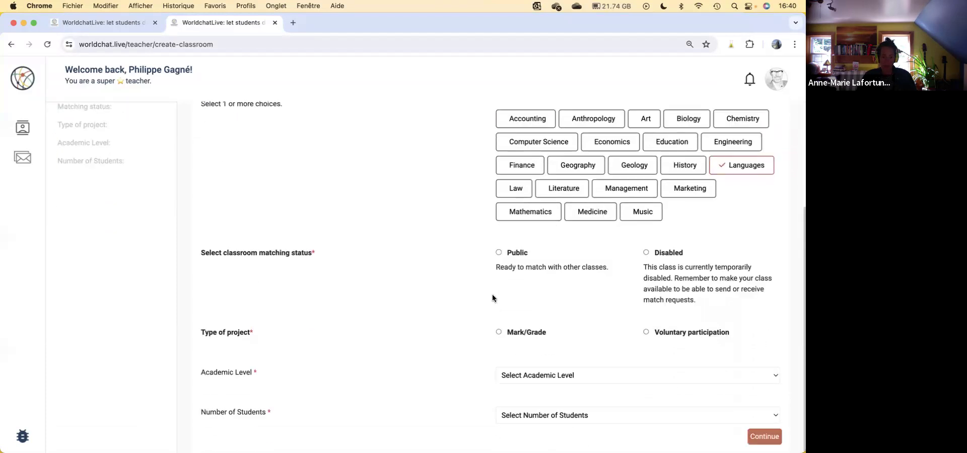
pyautogui.click(522, 256)
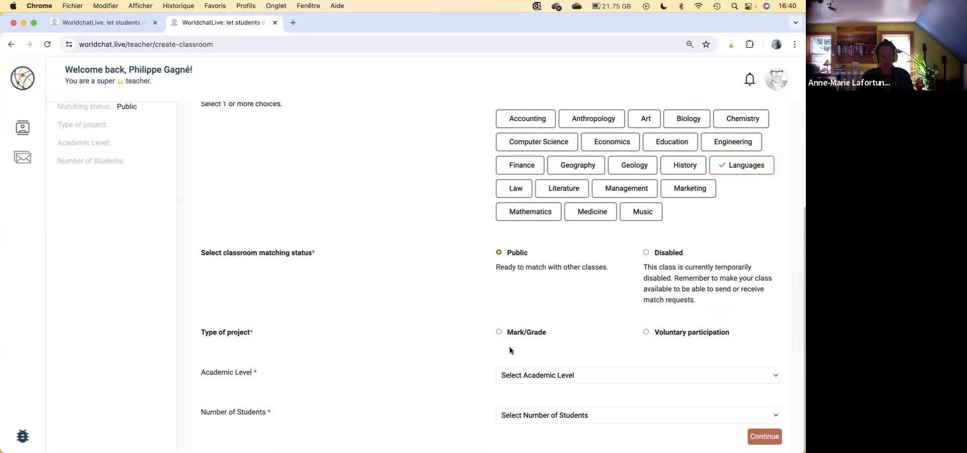
# Step: Set academic level 16 - 18 Years (High School/College), 11 students and project type Mark/Grade, and continue to the second part of the classroom setup
pyautogui.moveTo(267, 335); pyautogui.dragTo(189, 333)
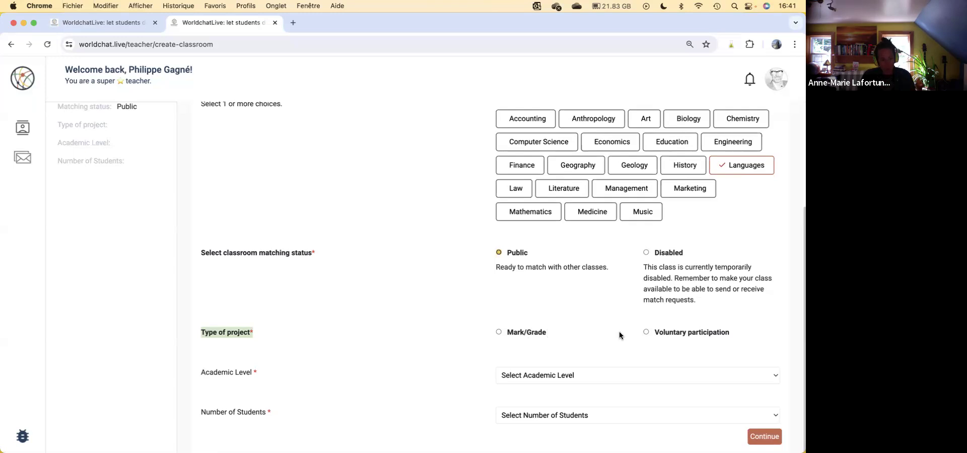
pyautogui.click(594, 373)
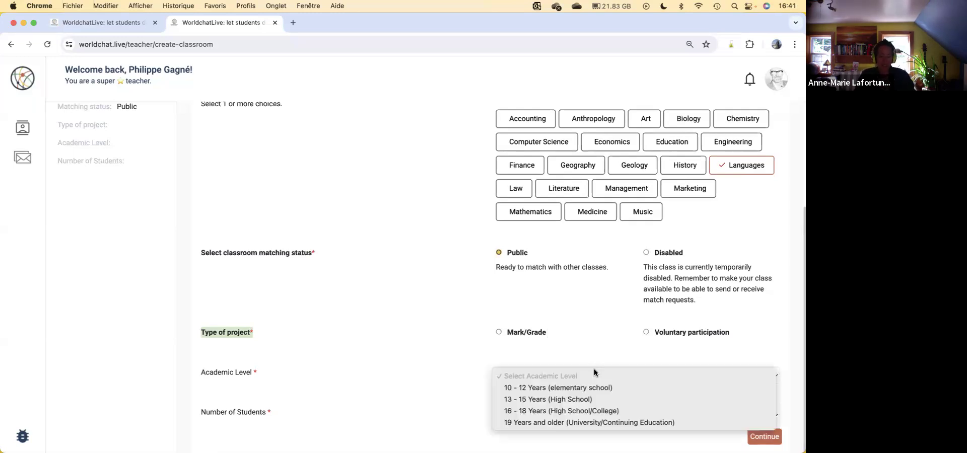
pyautogui.click(605, 409)
pyautogui.click(595, 418)
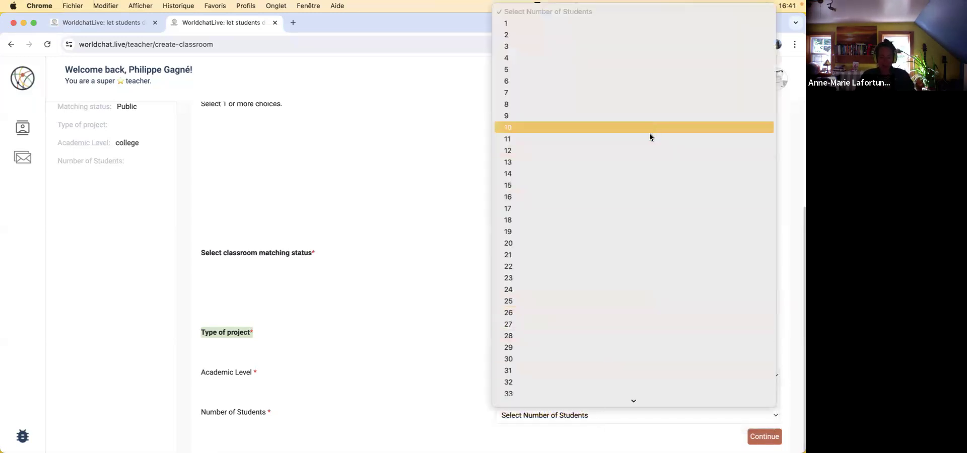
pyautogui.click(654, 141)
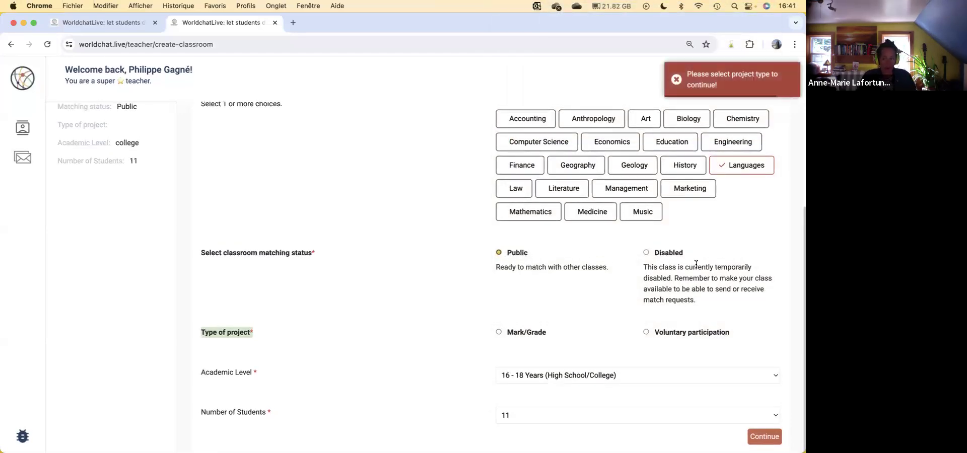
pyautogui.click(499, 332)
pyautogui.click(765, 436)
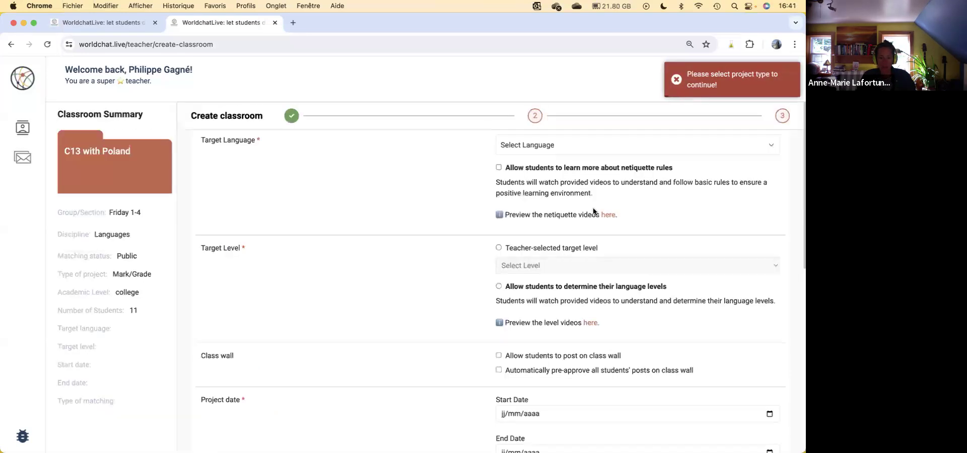
# Step: Set the classroom's target language to English
pyautogui.click(574, 150)
pyautogui.click(584, 162)
pyautogui.write('langu')
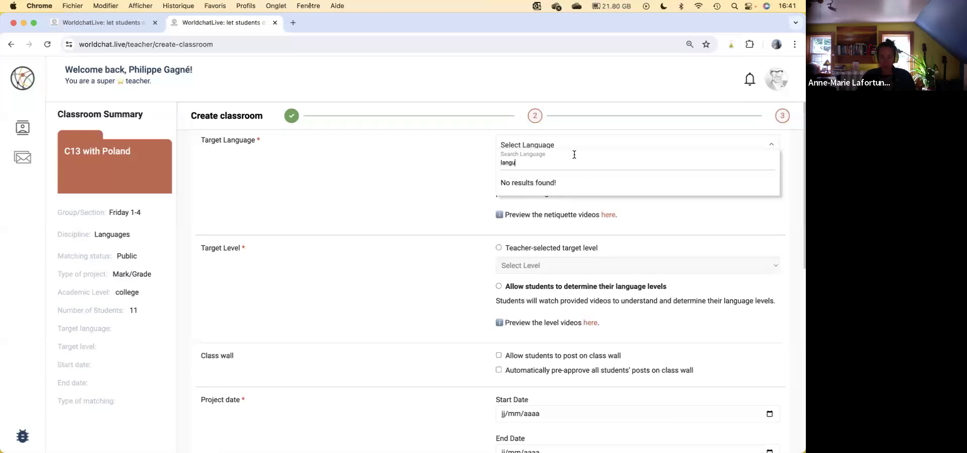
pyautogui.press('BackSpace')
pyautogui.press('BackSpace')
pyautogui.press('BackSpace')
pyautogui.press('BackSpace')
pyautogui.press('BackSpace')
pyautogui.write('engli')
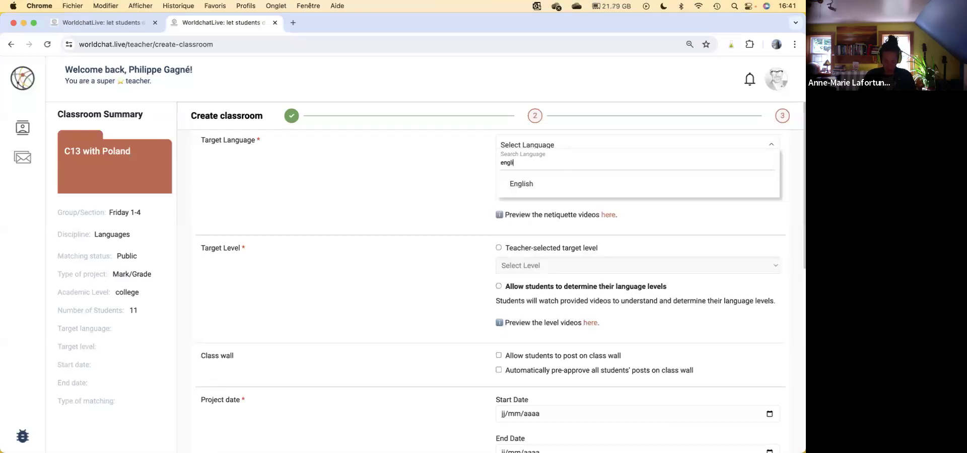
pyautogui.click(533, 184)
pyautogui.moveTo(529, 168); pyautogui.dragTo(678, 168)
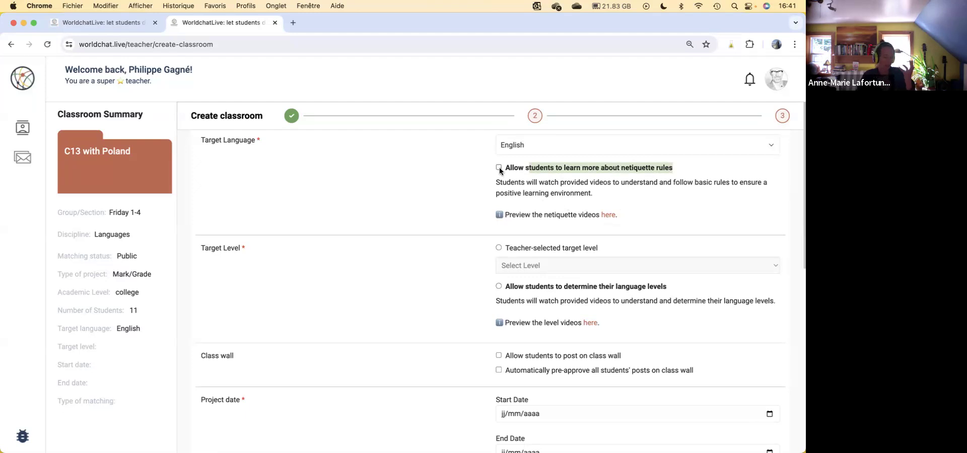
pyautogui.click(437, 271)
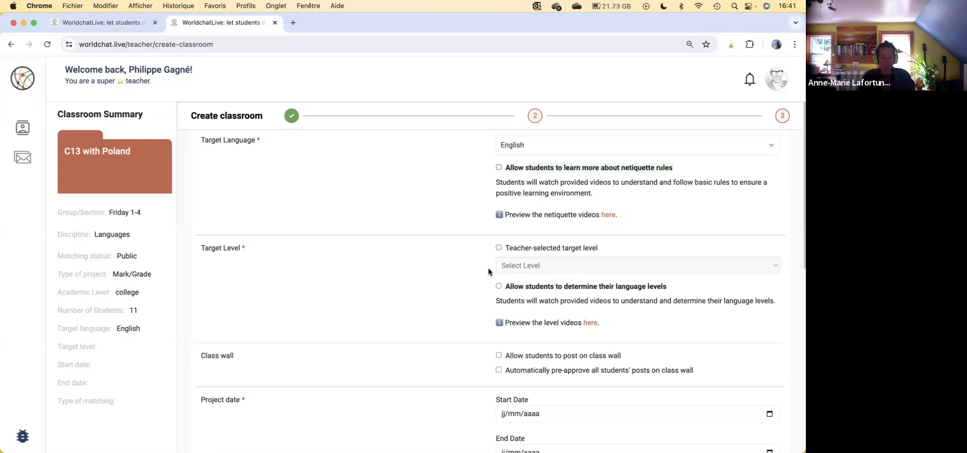
# Step: Choose a teacher-selected target level and set it to (B1) Lower Intermediate
pyautogui.click(519, 287)
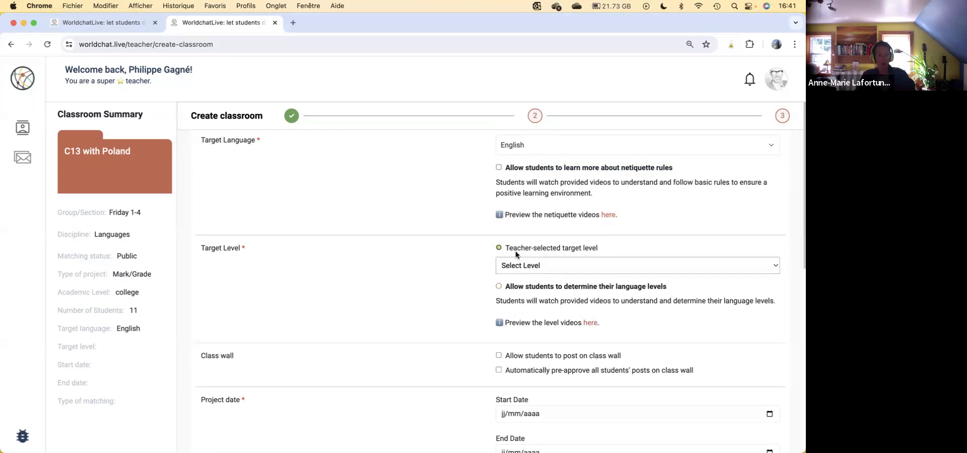
pyautogui.click(518, 265)
pyautogui.click(549, 301)
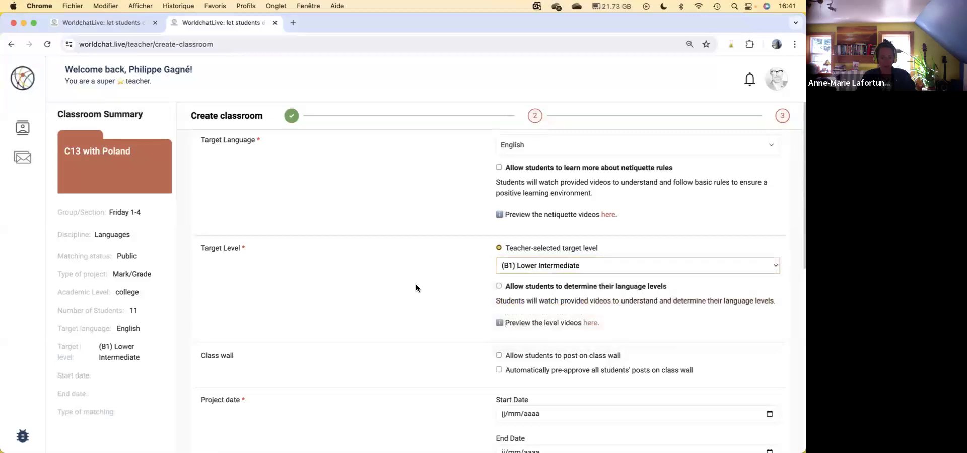
pyautogui.scroll(-5, 419, 284)
pyautogui.moveTo(277, 237); pyautogui.dragTo(186, 231)
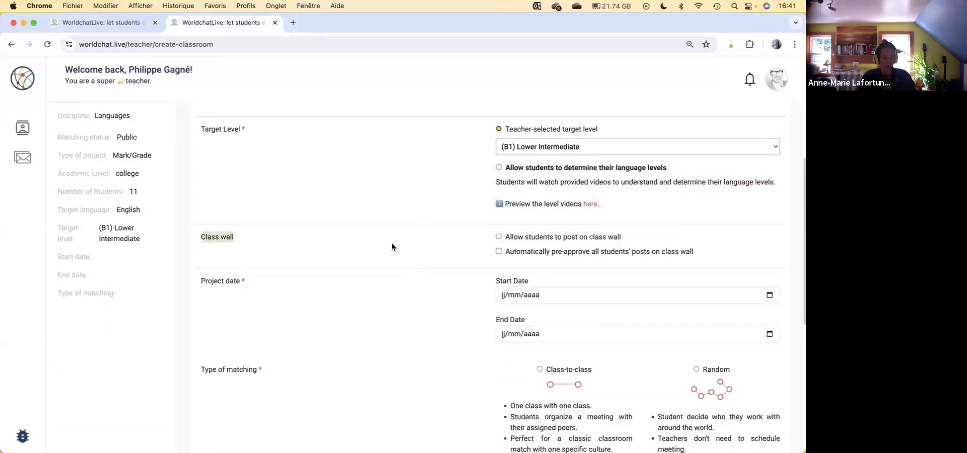
pyautogui.click(527, 237)
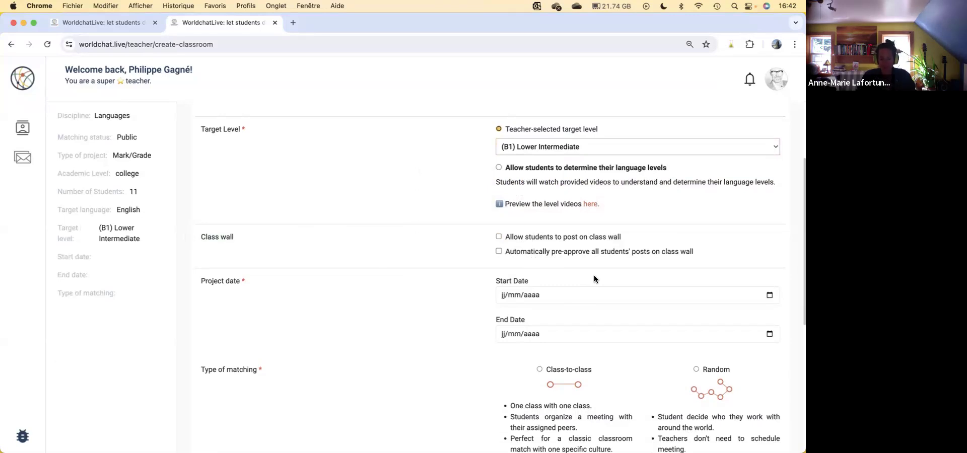
# Step: Set the project's start date to 29/06/2024 and its end date to 05/07/2024
pyautogui.scroll(-2, 594, 278)
pyautogui.click(769, 250)
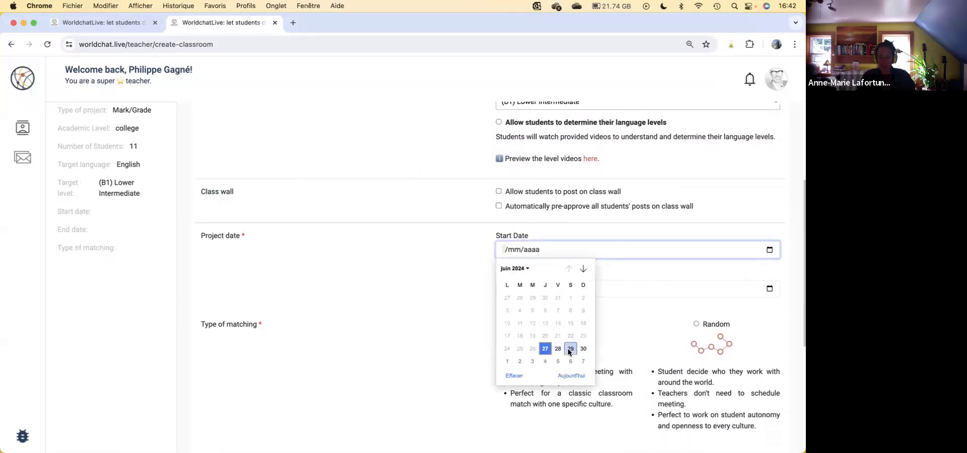
pyautogui.click(571, 351)
pyautogui.click(770, 289)
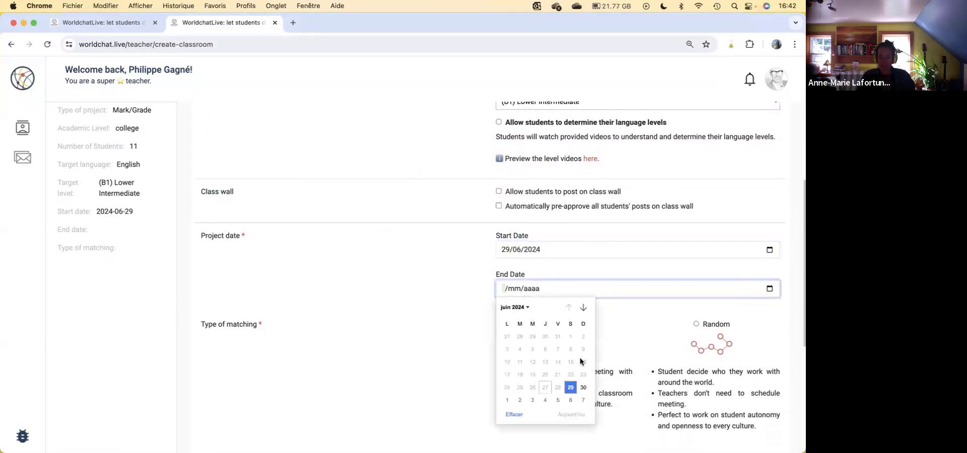
pyautogui.click(557, 399)
# Step: Choose Class-to-class matching, and accept the partner teacher commitment to continue to the third part of the setup
pyautogui.scroll(-3, 411, 303)
pyautogui.moveTo(280, 251); pyautogui.dragTo(201, 250)
pyautogui.scroll(-3, 705, 297)
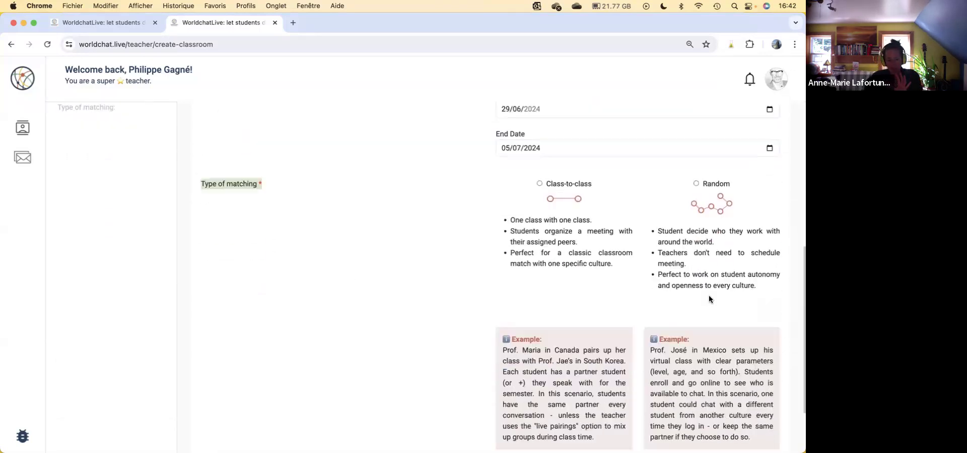
pyautogui.moveTo(594, 182); pyautogui.dragTo(547, 183)
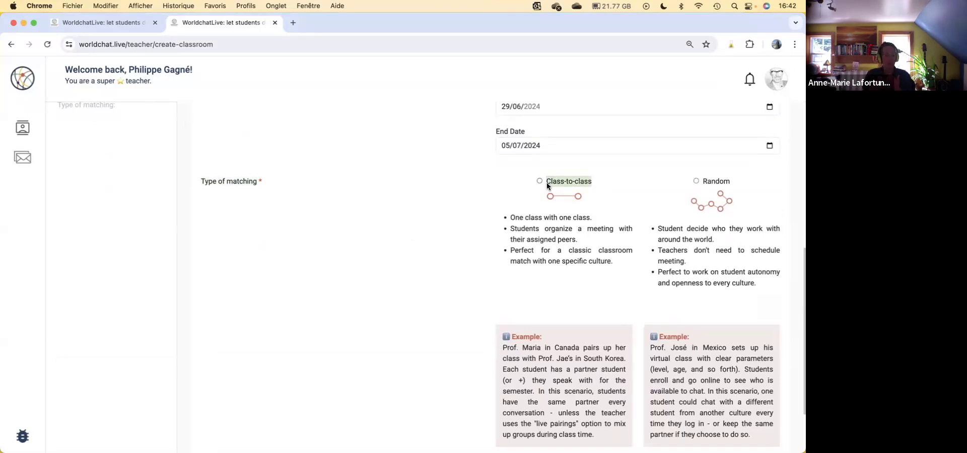
pyautogui.moveTo(731, 182); pyautogui.dragTo(702, 183)
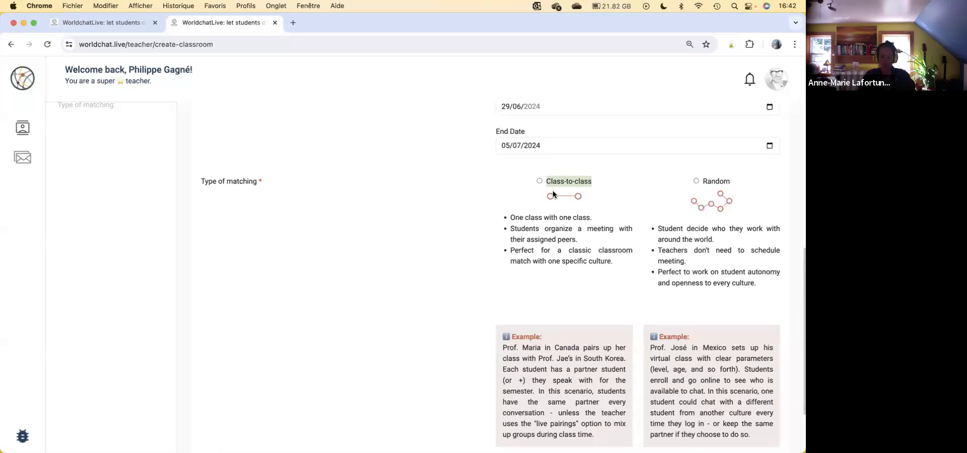
pyautogui.click(540, 181)
pyautogui.scroll(-3, 559, 211)
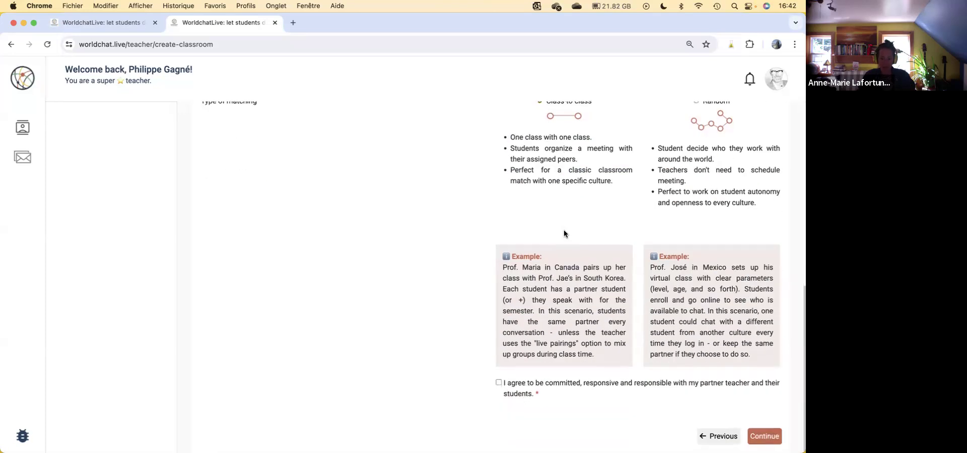
pyautogui.click(508, 386)
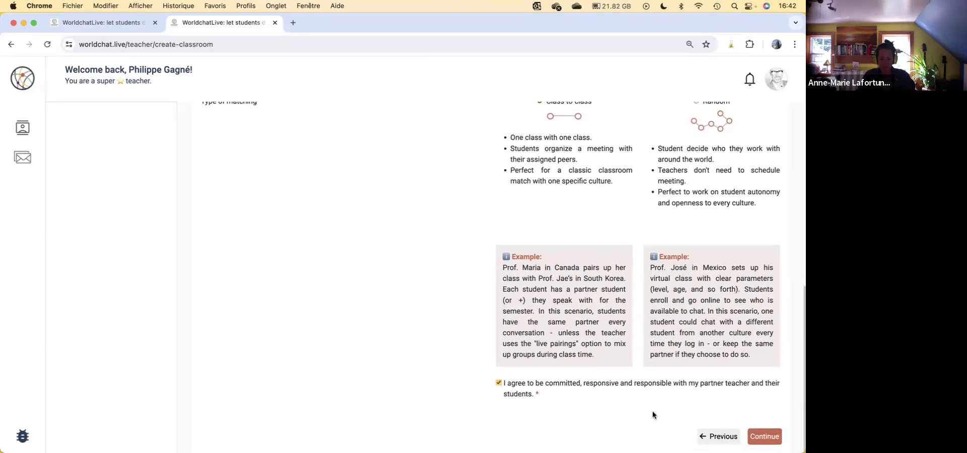
pyautogui.click(756, 437)
# Step: Try the Invoice my school and Invoice students access options, dismissing the invoice details, and settle on Request social credits for student access
pyautogui.moveTo(212, 207); pyautogui.dragTo(367, 220)
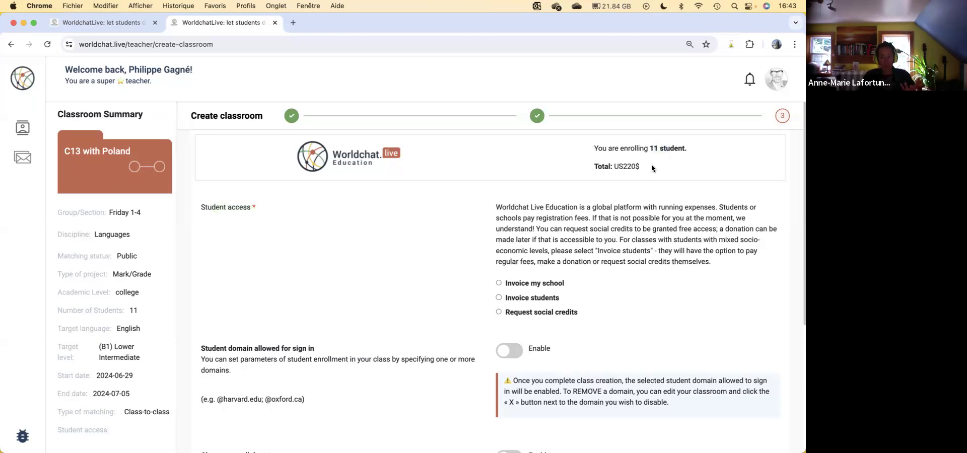
pyautogui.moveTo(637, 166); pyautogui.dragTo(618, 168)
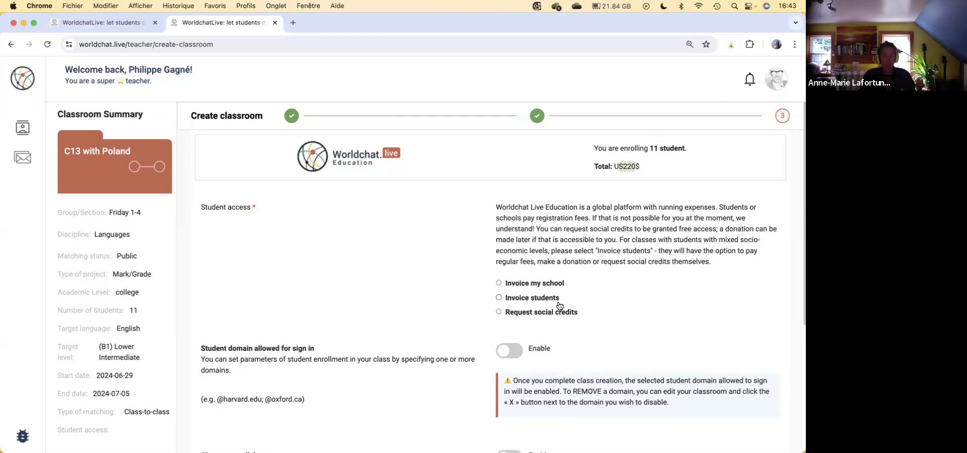
pyautogui.click(530, 314)
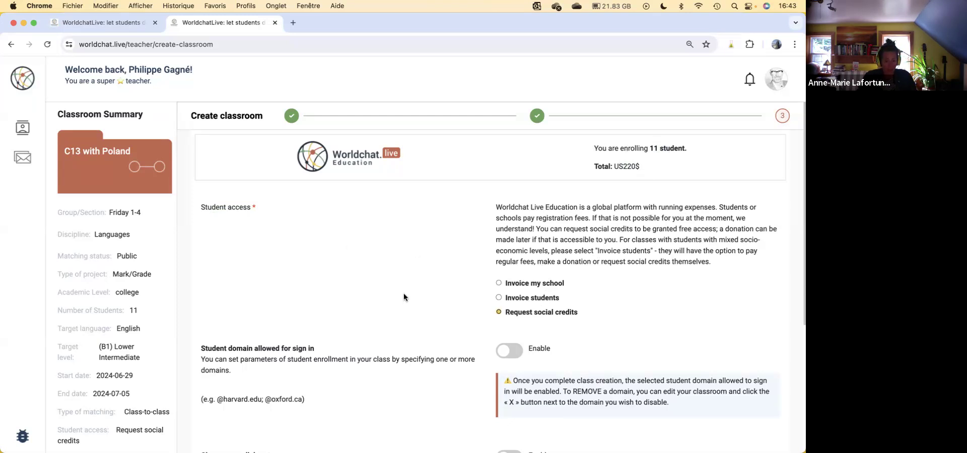
pyautogui.click(530, 284)
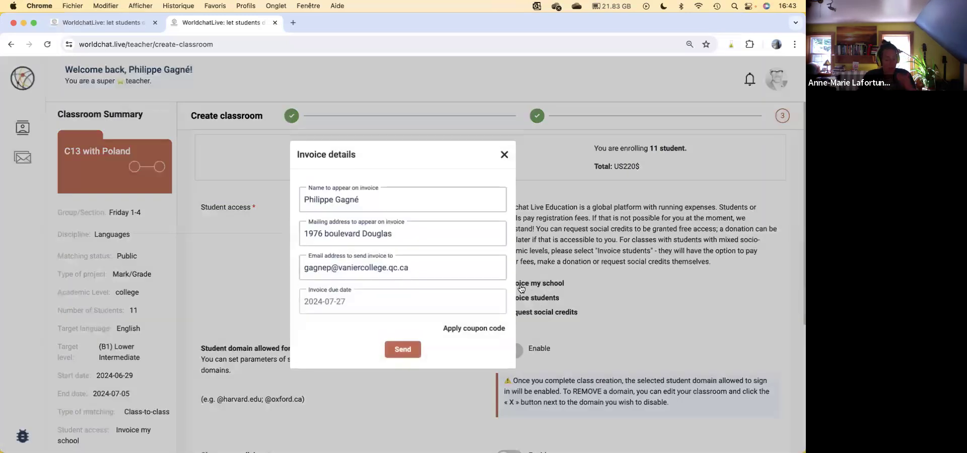
pyautogui.click(504, 155)
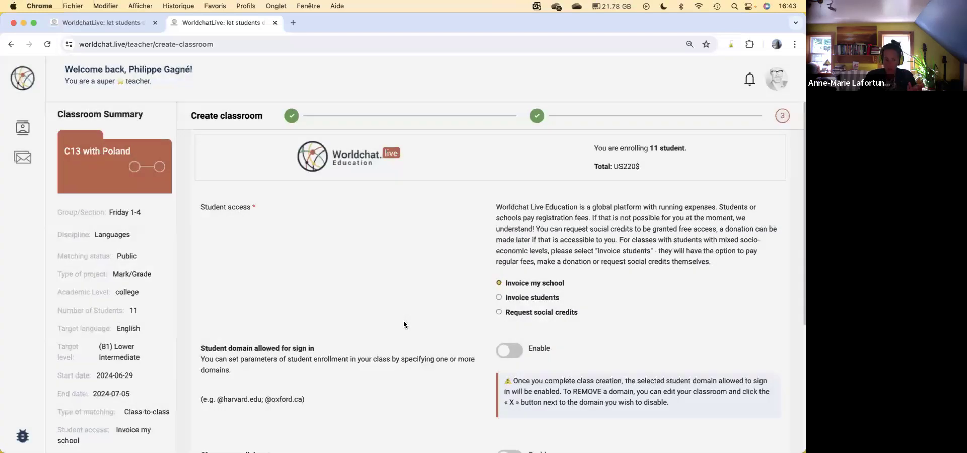
pyautogui.click(531, 300)
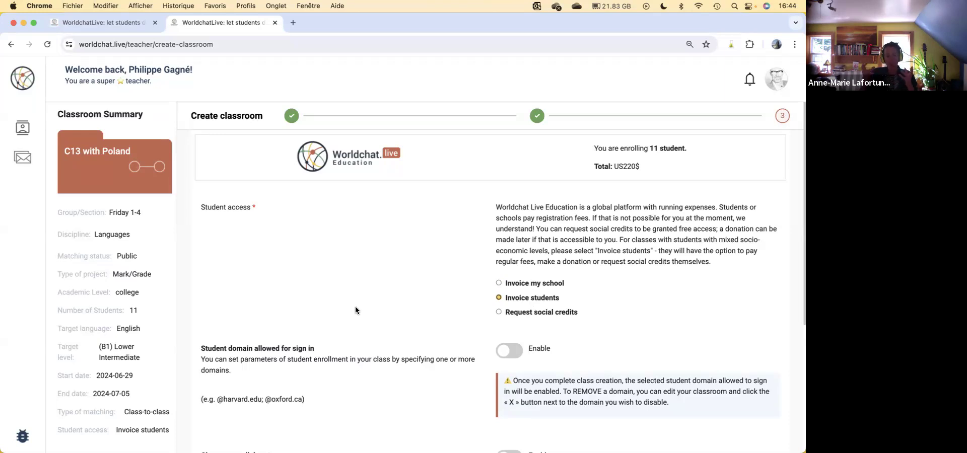
pyautogui.click(549, 313)
# Step: Enable the student domain restriction for sign-in to view its domain fields, and disable it again
pyautogui.scroll(-2, 615, 316)
pyautogui.scroll(-1, 616, 319)
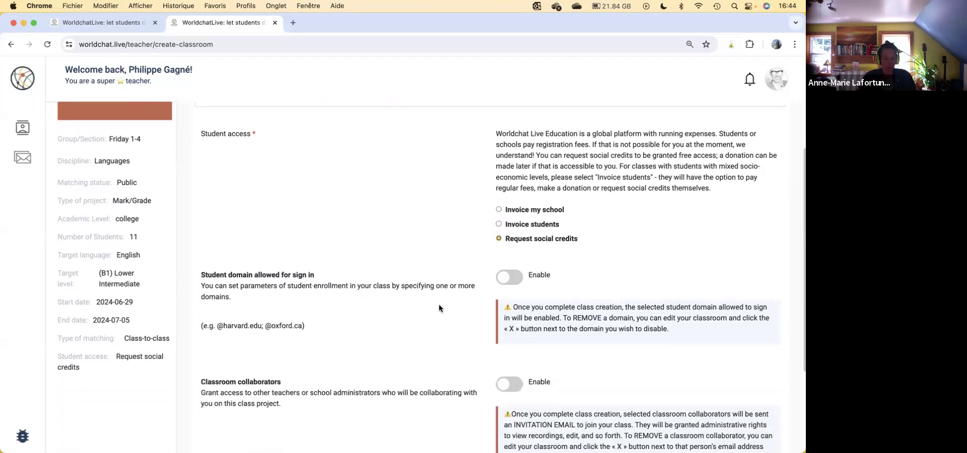
pyautogui.moveTo(217, 276); pyautogui.dragTo(318, 278)
pyautogui.click(376, 285)
pyautogui.click(510, 278)
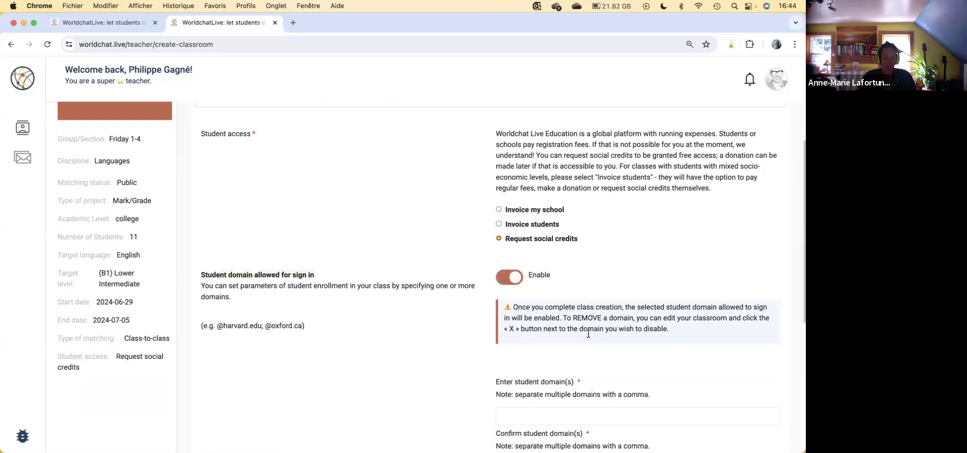
pyautogui.scroll(-3, 587, 331)
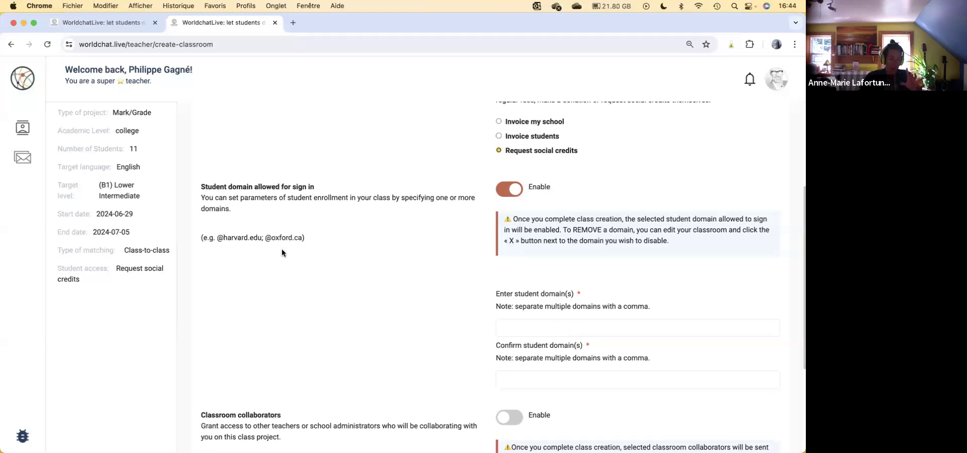
pyautogui.moveTo(260, 237); pyautogui.dragTo(217, 239)
pyautogui.click(515, 190)
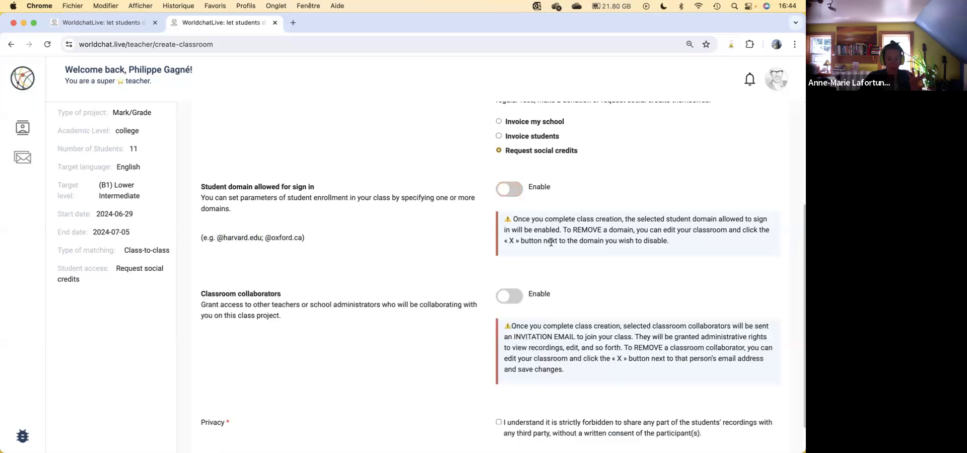
# Step: Enable classroom collaborators to view the teacher domain fields, and disable the option again
pyautogui.scroll(-2, 551, 243)
pyautogui.moveTo(282, 251); pyautogui.dragTo(200, 251)
pyautogui.click(509, 257)
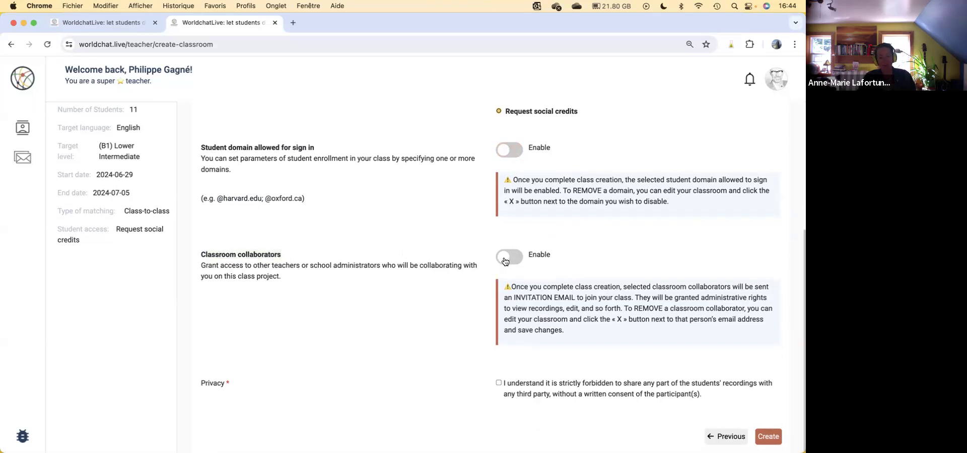
pyautogui.scroll(-5, 575, 332)
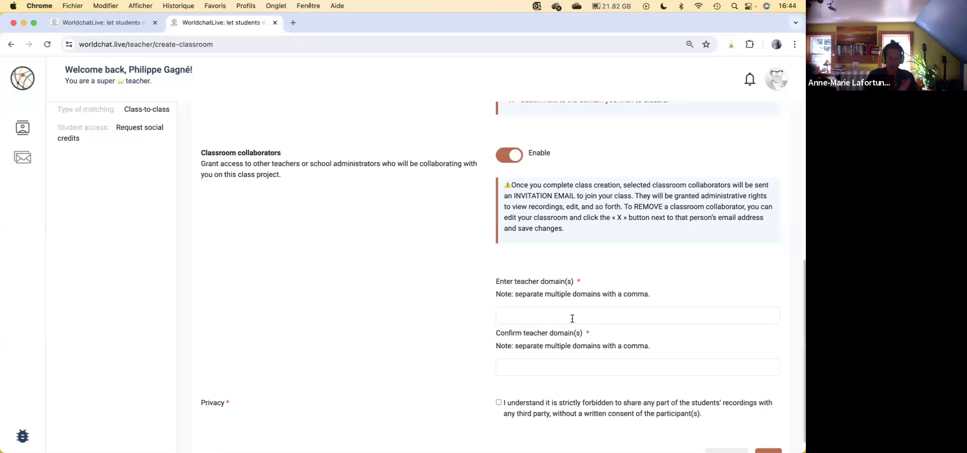
pyautogui.click(515, 157)
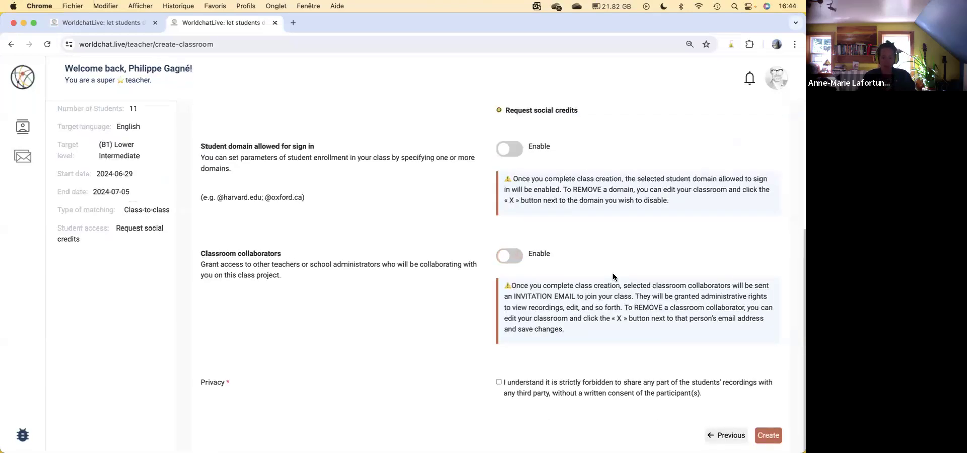
# Step: Accept the privacy statement about not sharing students' recordings and create the classroom
pyautogui.click(528, 388)
pyautogui.click(776, 438)
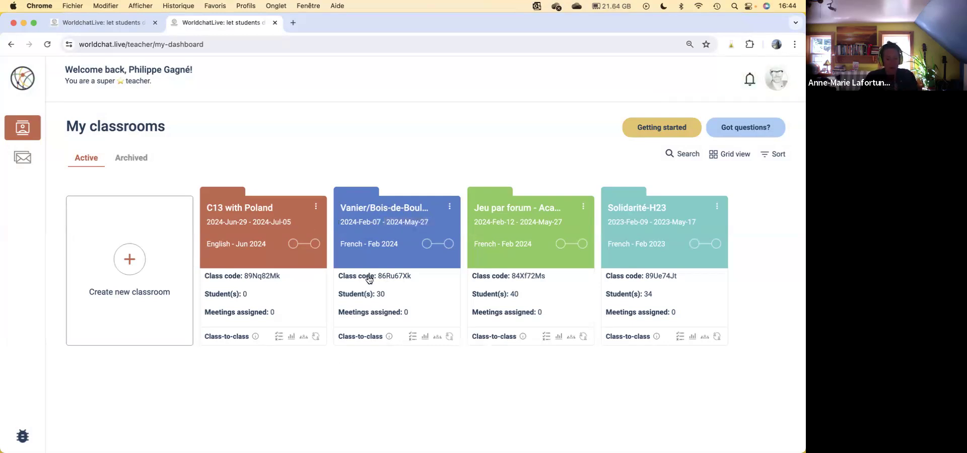
# Step: Examine the class code and matching type on the Vanier/Bois-de-Boulogne classroom card, and open that classroom
pyautogui.doubleClick(395, 276)
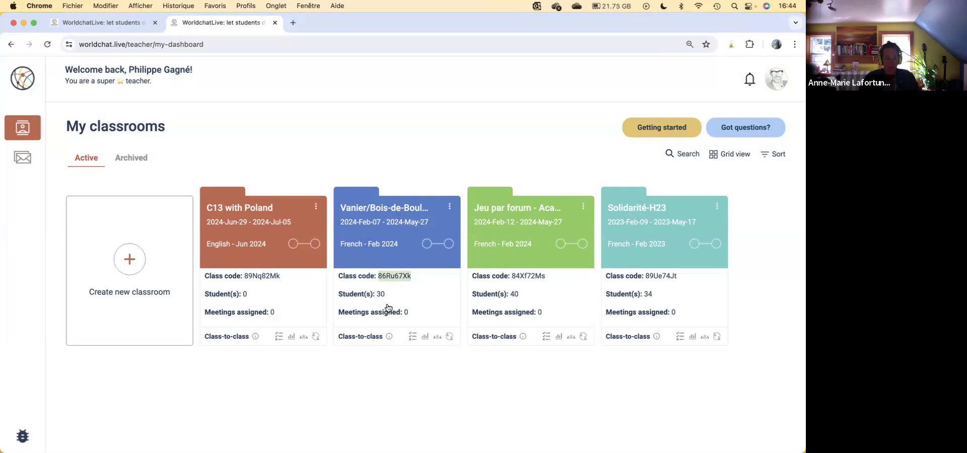
pyautogui.moveTo(378, 336); pyautogui.dragTo(347, 341)
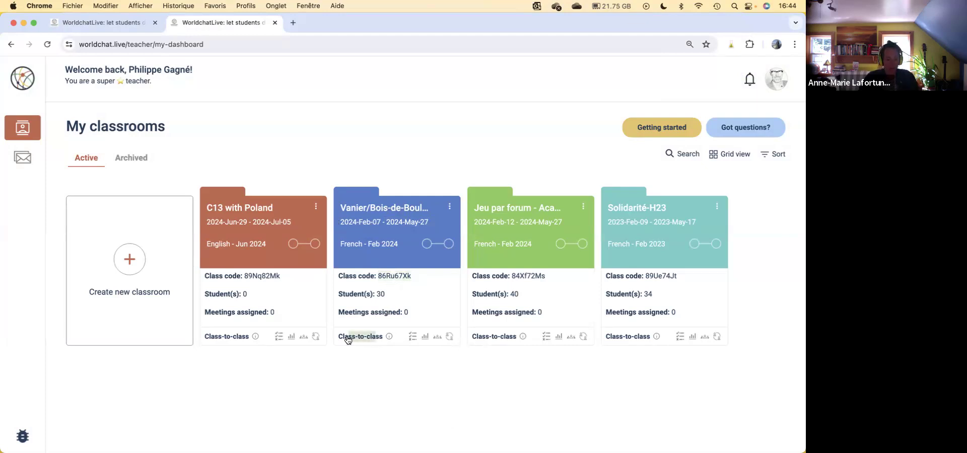
pyautogui.click(441, 373)
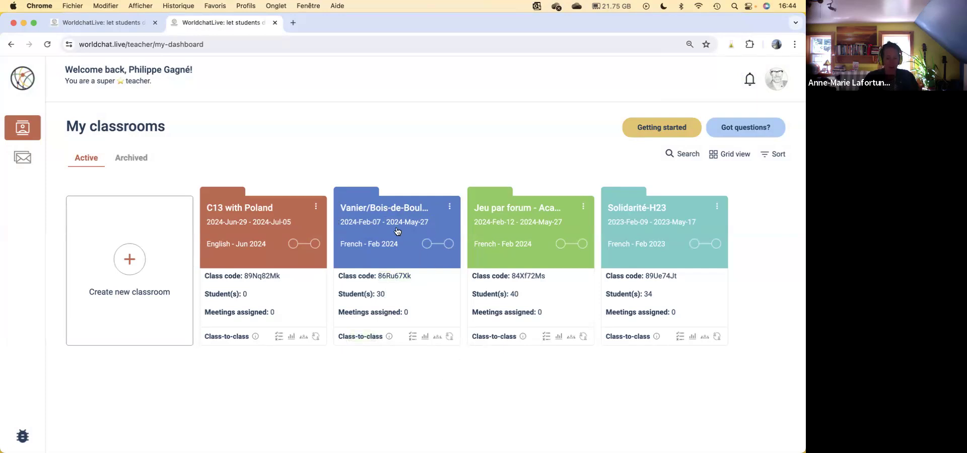
pyautogui.click(386, 210)
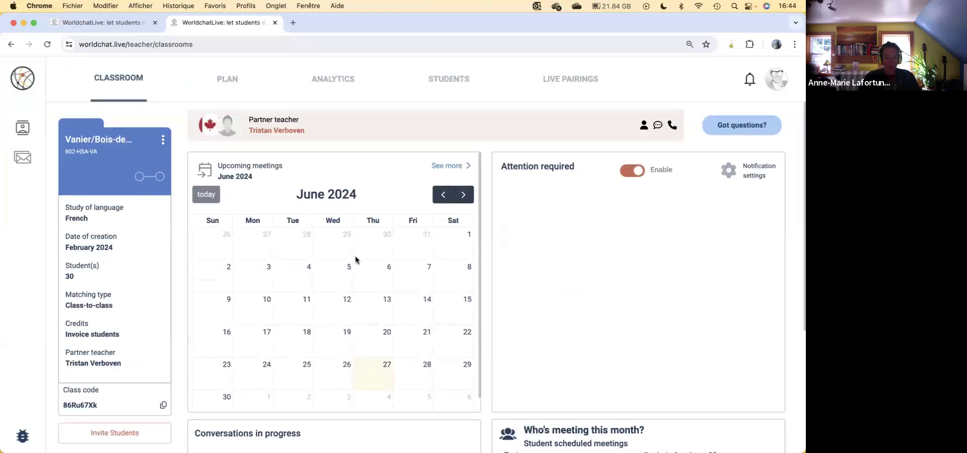
# Step: Go back to March 2024 in the meetings calendar and examine the student meeting and messaging summaries
pyautogui.click(443, 195)
pyautogui.click(443, 197)
pyautogui.click(443, 198)
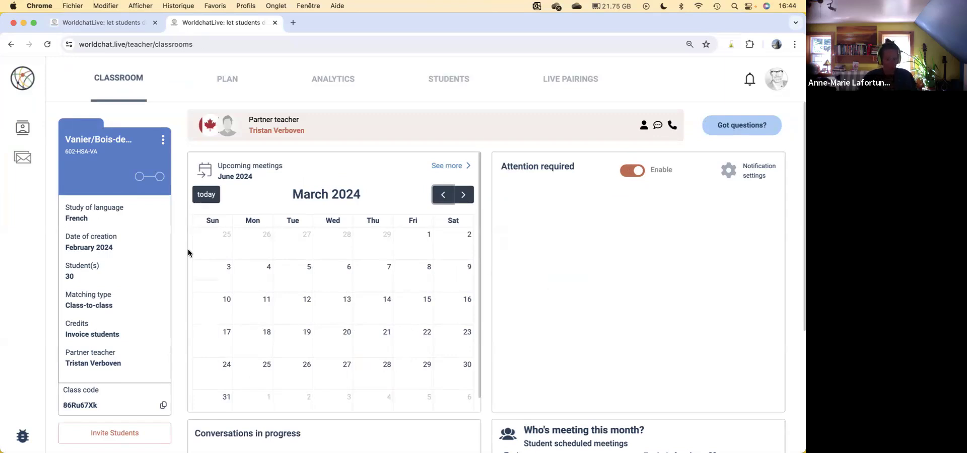
pyautogui.scroll(-5, 334, 354)
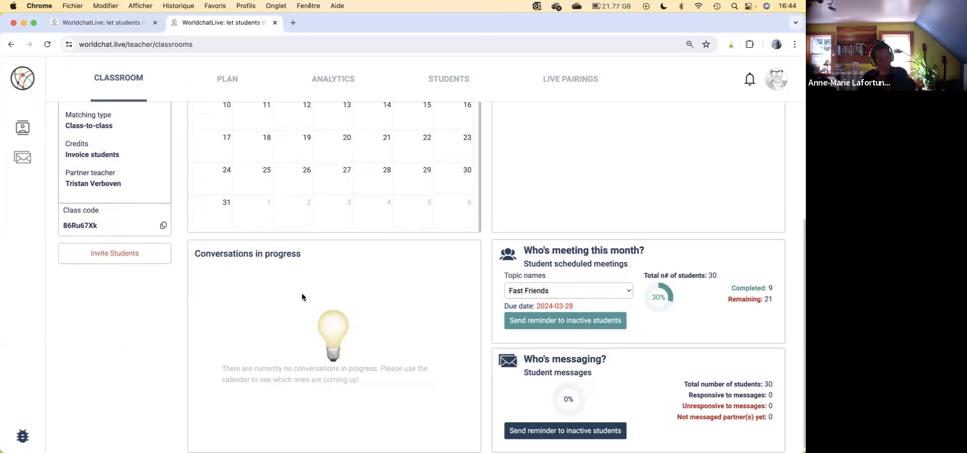
pyautogui.moveTo(541, 250); pyautogui.dragTo(666, 253)
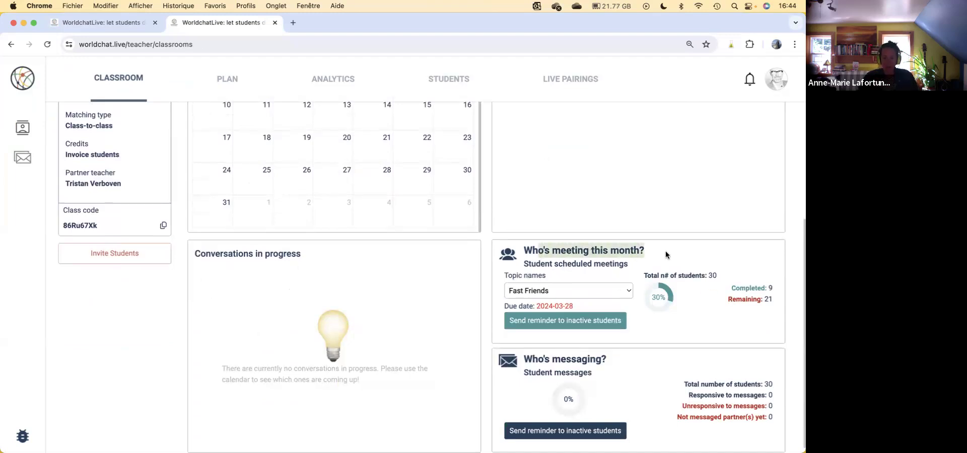
pyautogui.moveTo(539, 360); pyautogui.dragTo(605, 356)
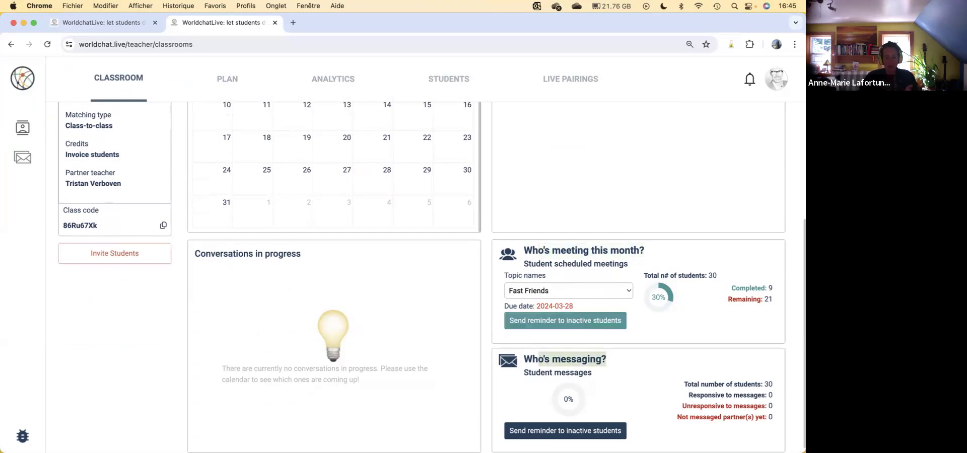
pyautogui.scroll(4, 725, 247)
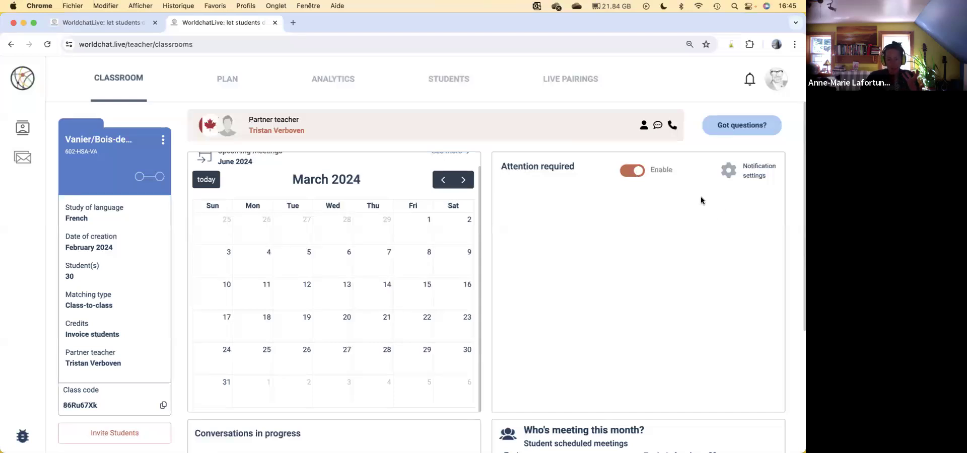
# Step: View the notification settings for students requiring attention, close them without changes, and examine the partner teacher section
pyautogui.click(724, 171)
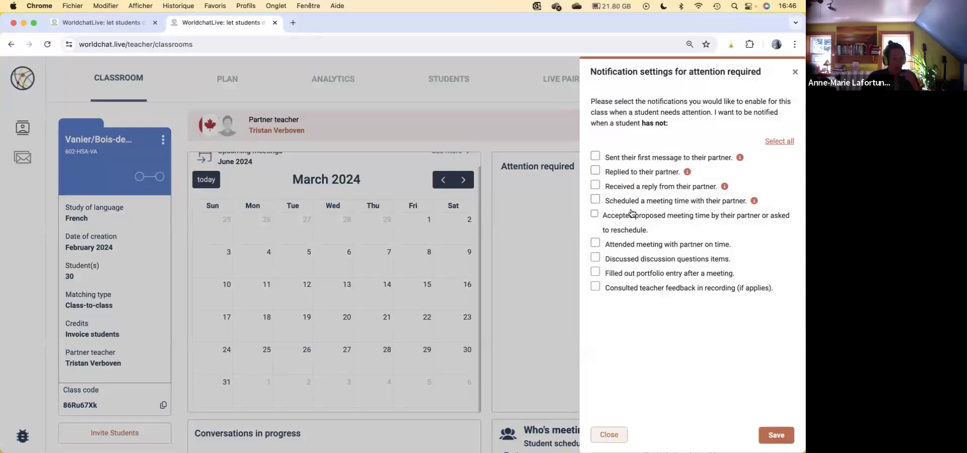
pyautogui.click(795, 72)
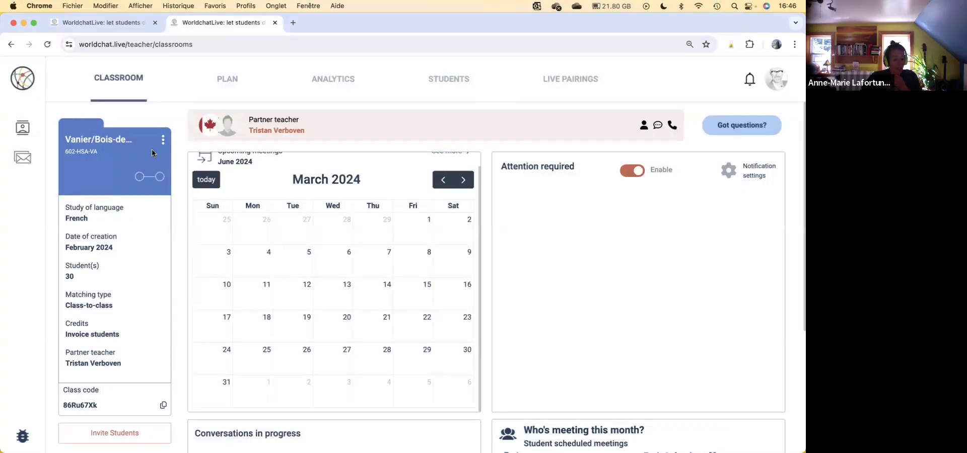
pyautogui.moveTo(325, 134); pyautogui.dragTo(247, 119)
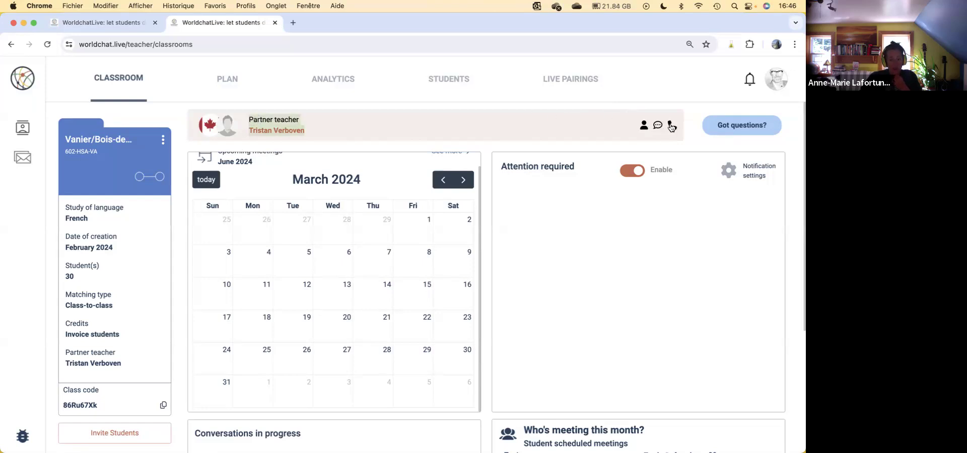
# Step: Copy the classroom's class code, and copy the student invitation message after checking its code, signup link and video tutorial link
pyautogui.scroll(-2, 67, 313)
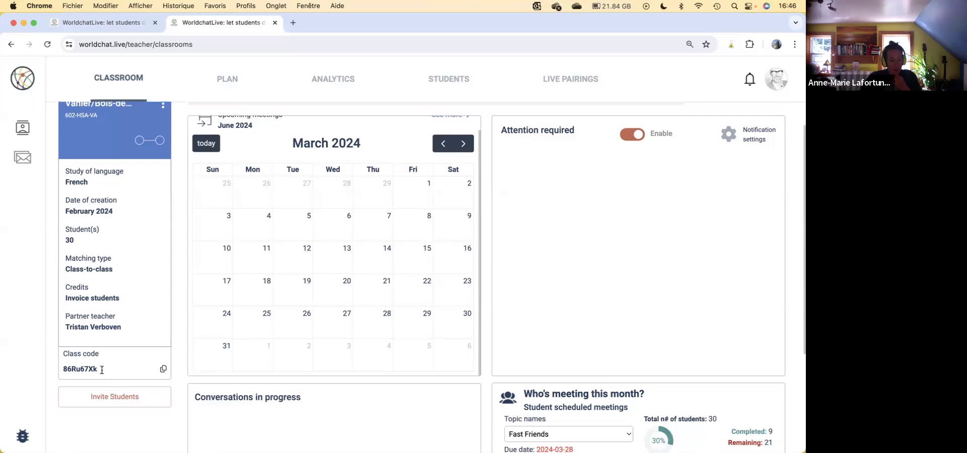
pyautogui.click(163, 371)
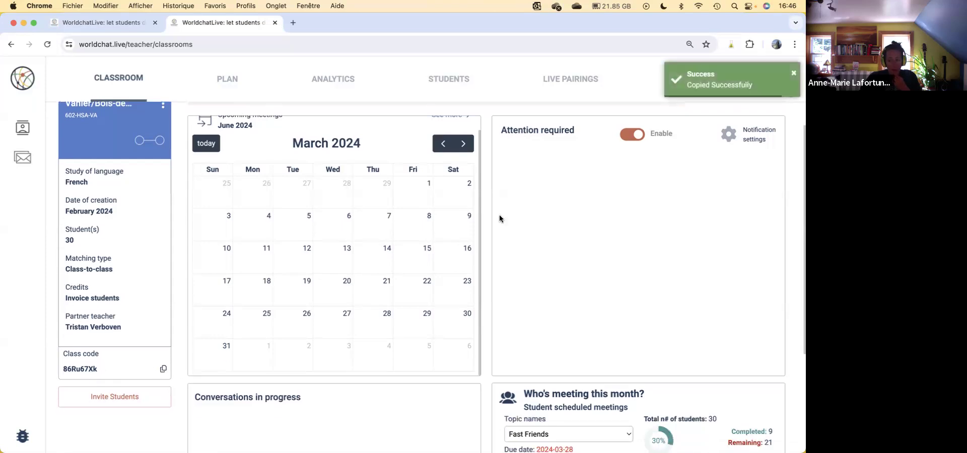
pyautogui.click(123, 401)
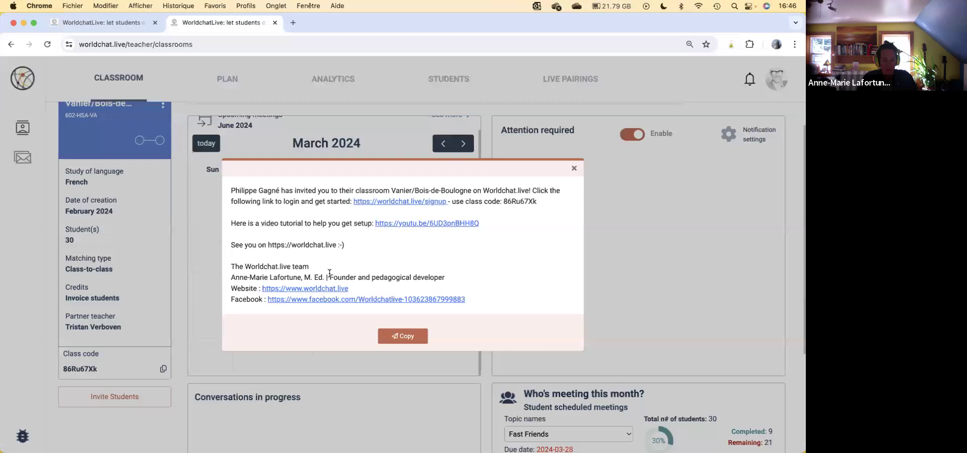
pyautogui.doubleClick(528, 201)
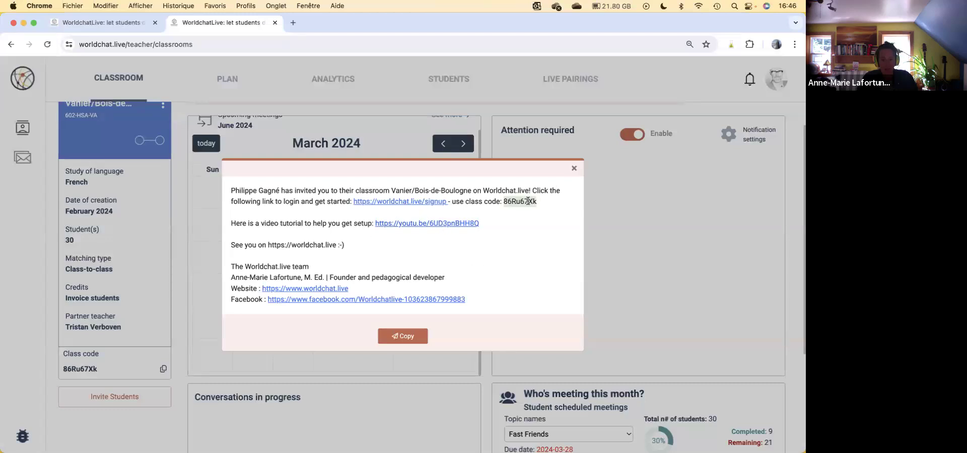
pyautogui.moveTo(443, 201); pyautogui.dragTo(353, 202)
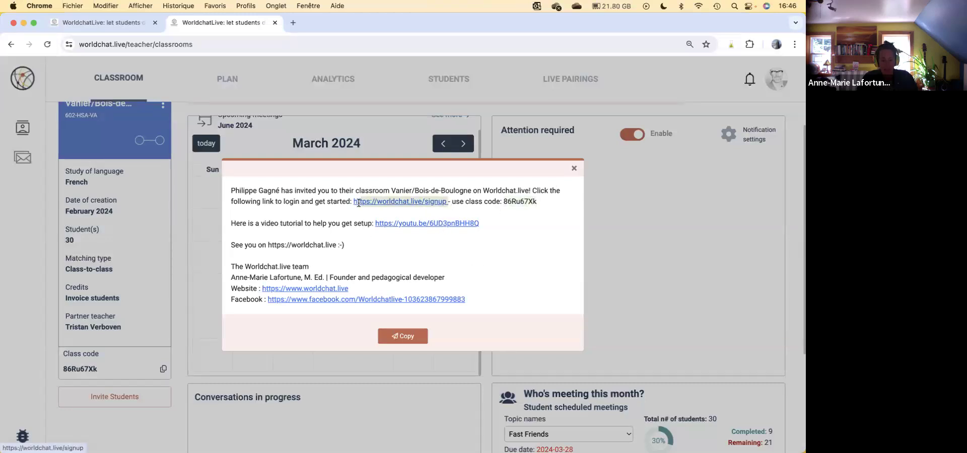
pyautogui.moveTo(489, 225); pyautogui.dragTo(375, 224)
pyautogui.click(408, 338)
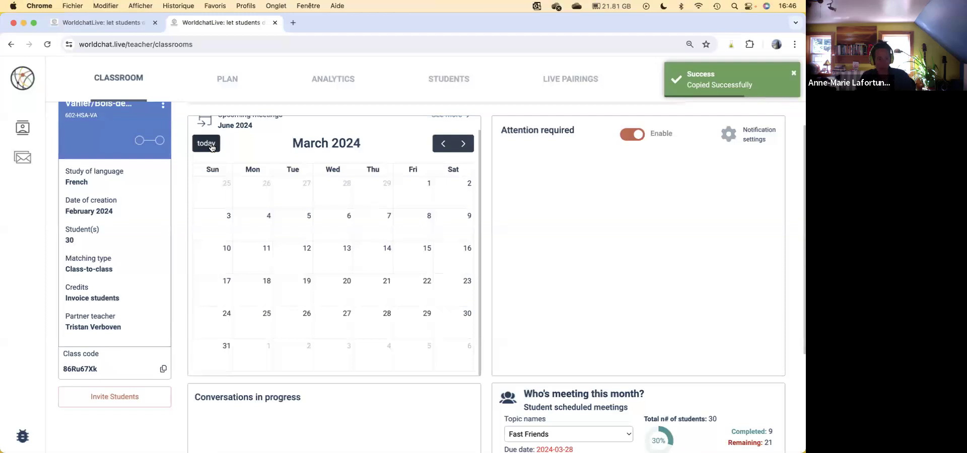
# Step: Open the classroom's discussion topic plan and start creating a new topic
pyautogui.scroll(3, 288, 110)
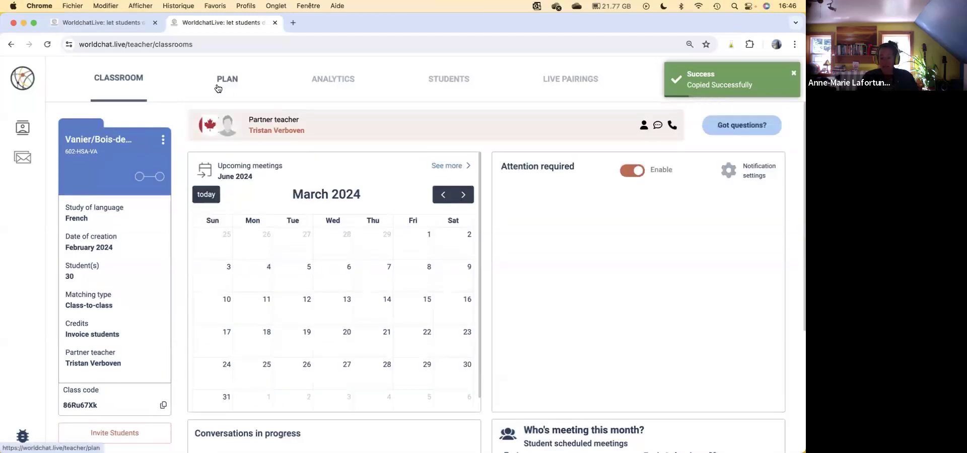
pyautogui.click(227, 81)
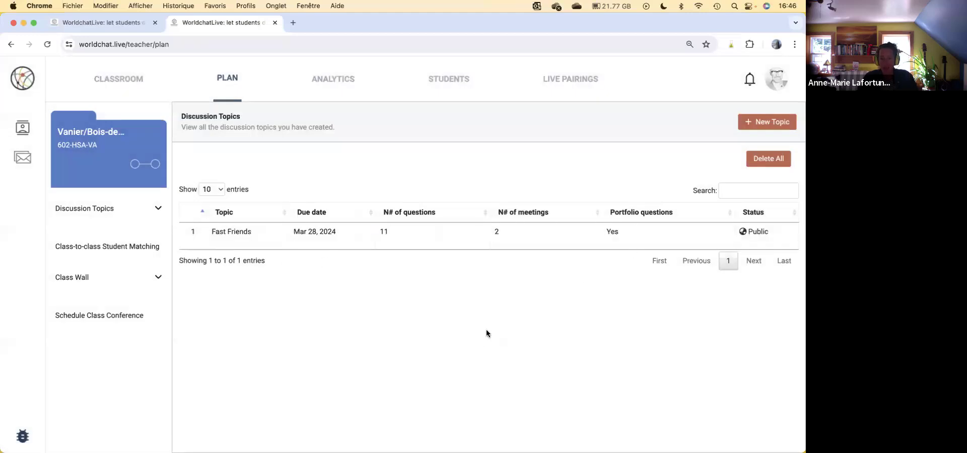
pyautogui.click(783, 122)
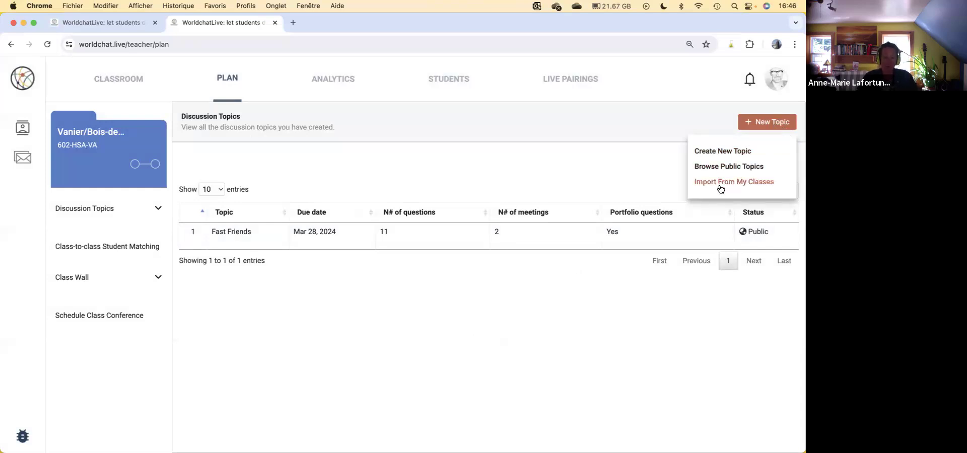
pyautogui.click(717, 151)
# Step: Name the new topic Introduce Yourself and set its due date to 06/06/2024 16:46
pyautogui.click(513, 173)
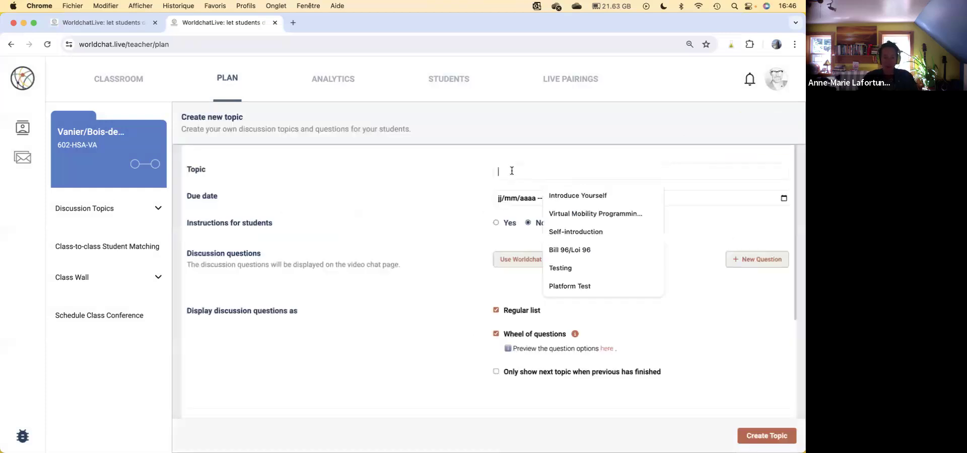
pyautogui.click(596, 193)
pyautogui.click(783, 199)
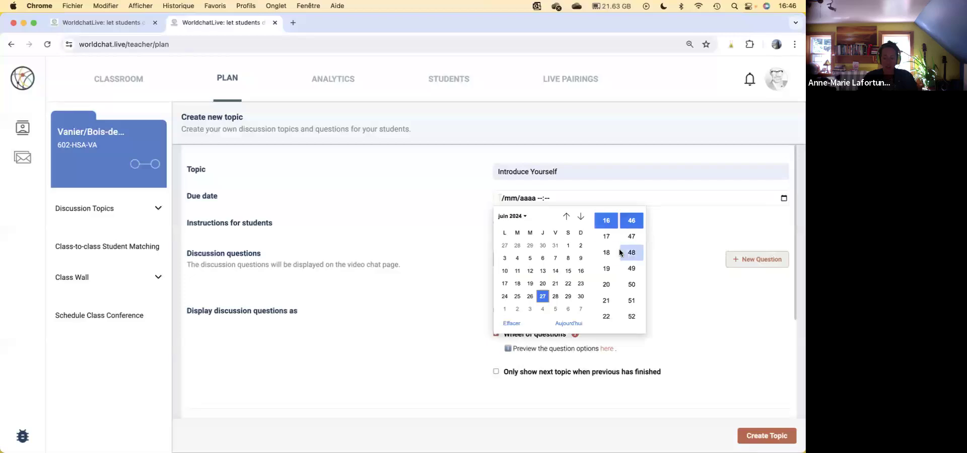
pyautogui.click(546, 257)
pyautogui.click(665, 301)
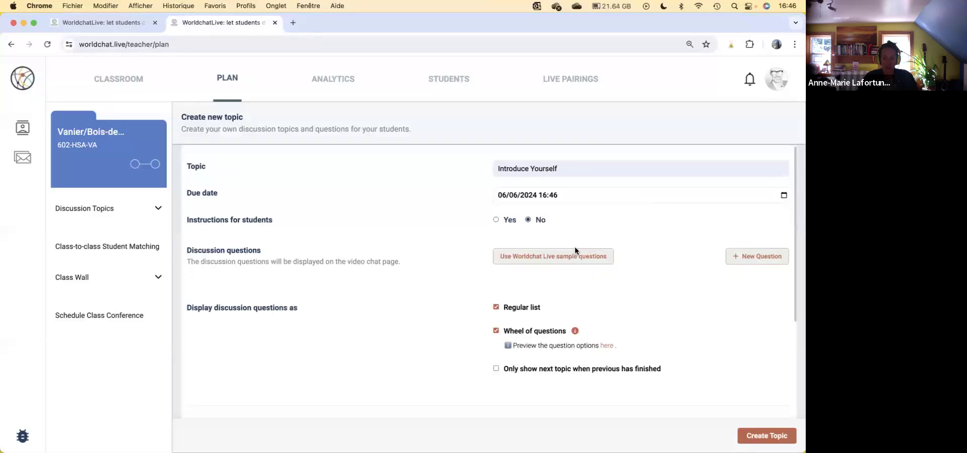
# Step: Show and hide the student instructions field, and preview the wheel of questions before closing it
pyautogui.scroll(-2, 421, 193)
pyautogui.click(496, 181)
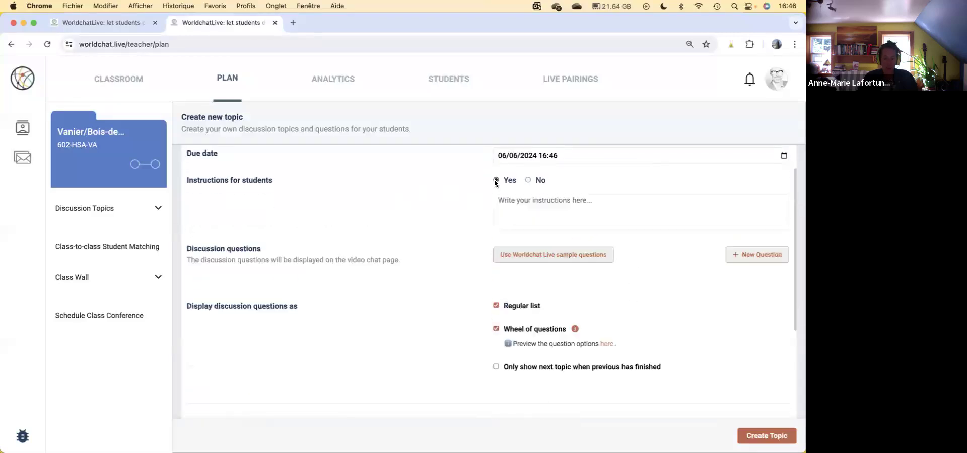
pyautogui.click(527, 180)
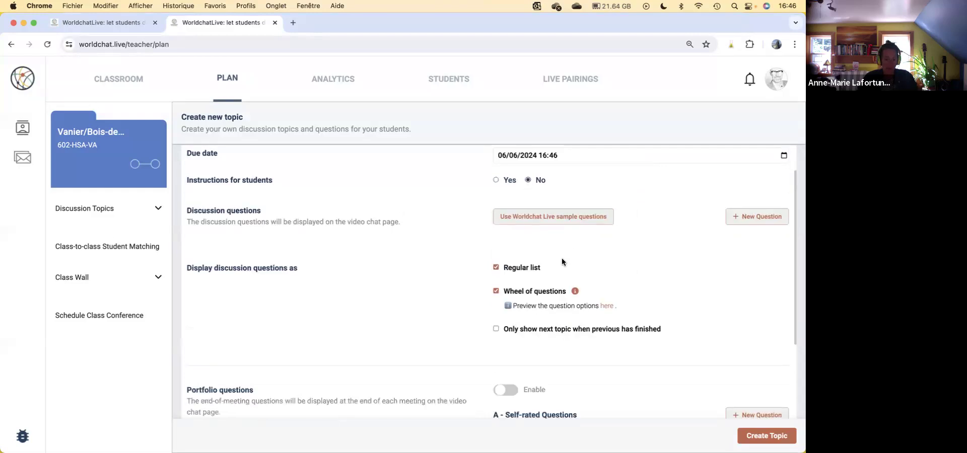
pyautogui.scroll(-1, 560, 236)
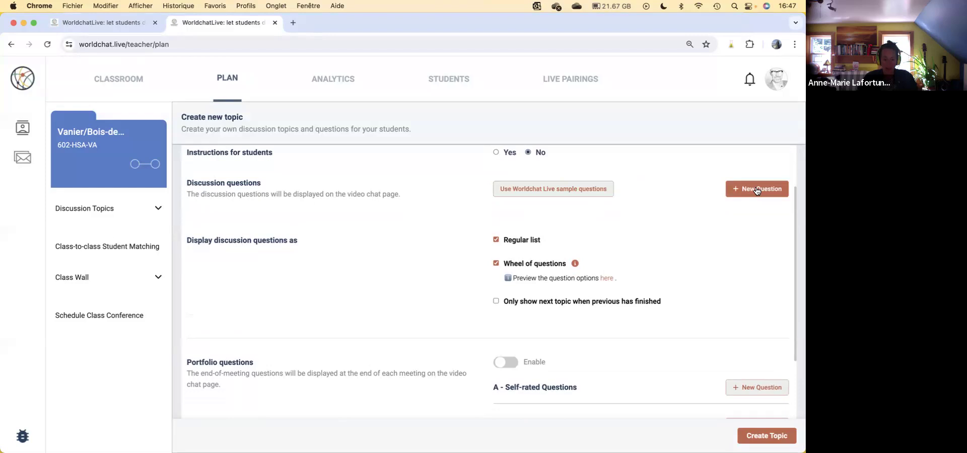
pyautogui.scroll(-2, 514, 251)
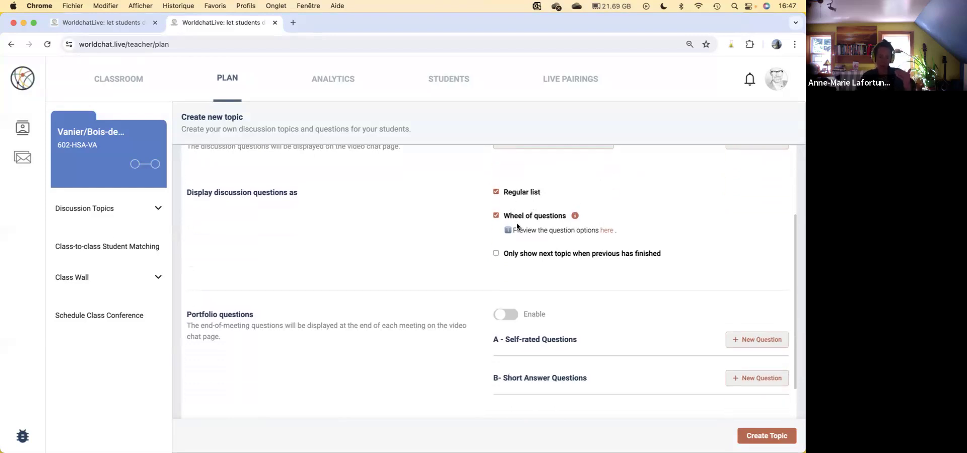
pyautogui.click(607, 230)
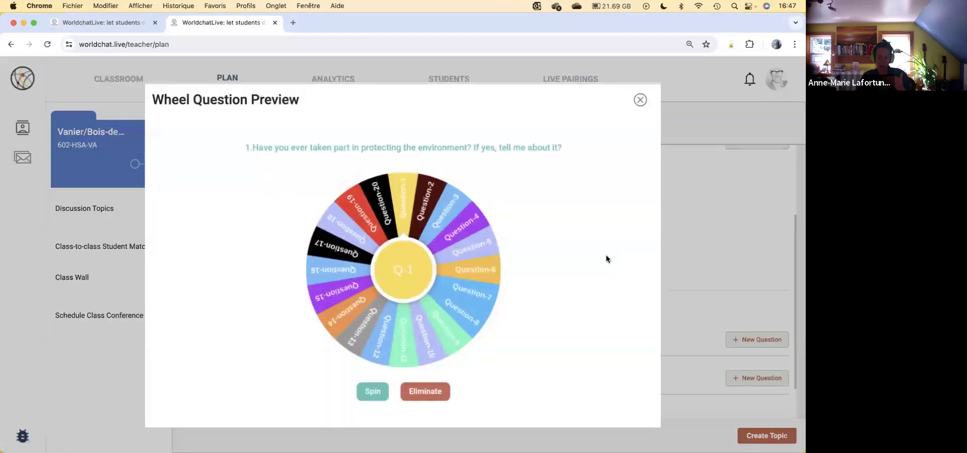
pyautogui.click(640, 100)
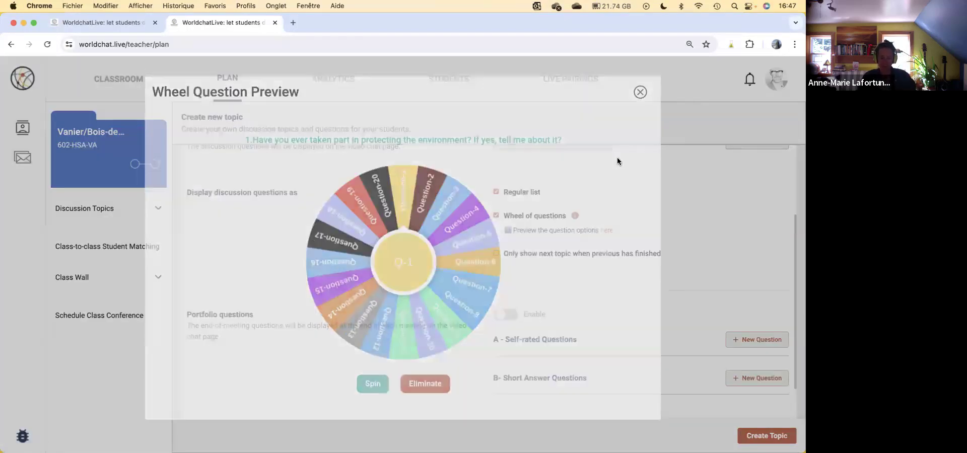
# Step: Try the display choices for My Class Only, My partner class and the Worldchat Live teachers community, and clear them
pyautogui.scroll(-3, 568, 267)
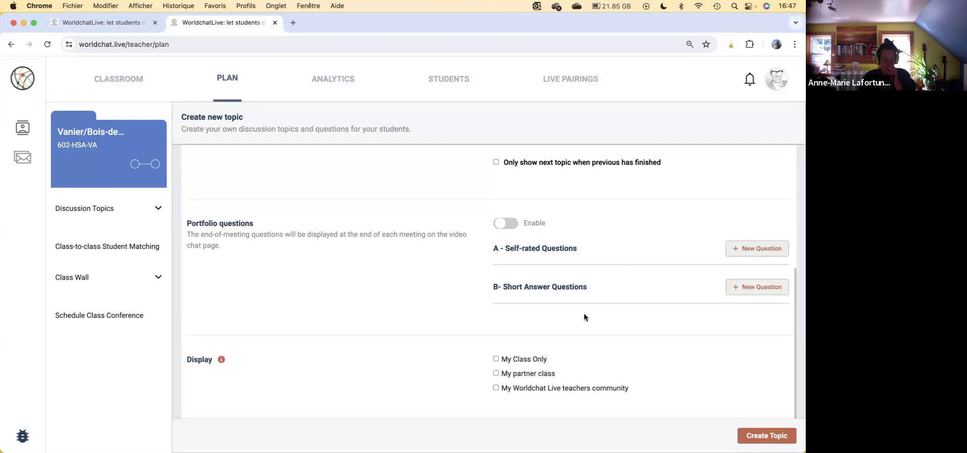
pyautogui.doubleClick(197, 360)
pyautogui.click(602, 358)
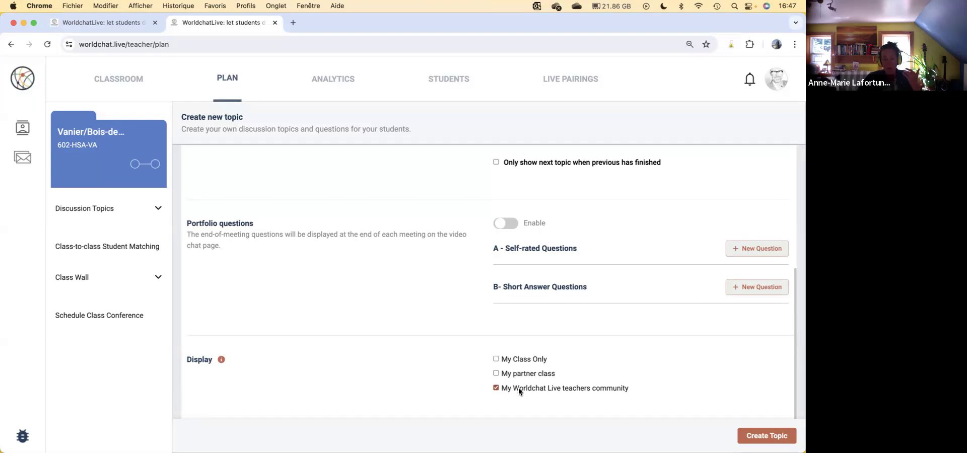
pyautogui.click(513, 357)
pyautogui.click(518, 373)
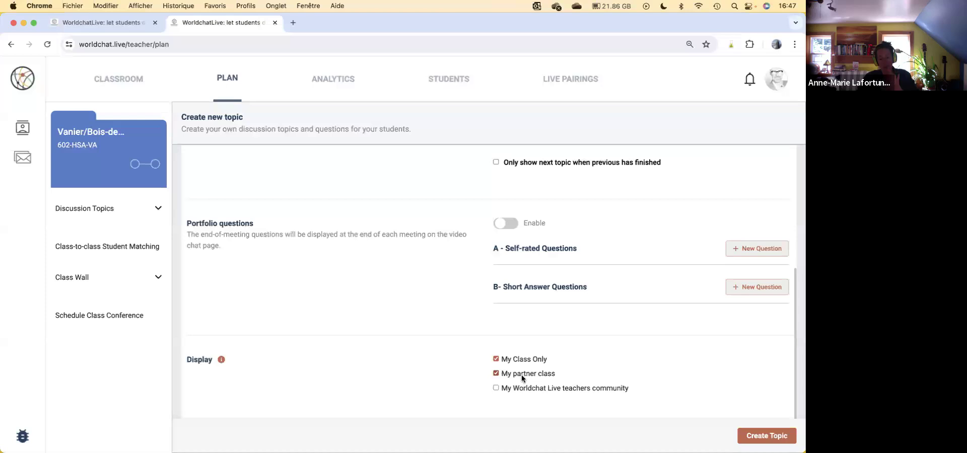
pyautogui.click(521, 376)
# Step: Add all the Worldchat Live sample questions from Self-introduction, Landscapes and Education to the topic
pyautogui.scroll(5, 636, 355)
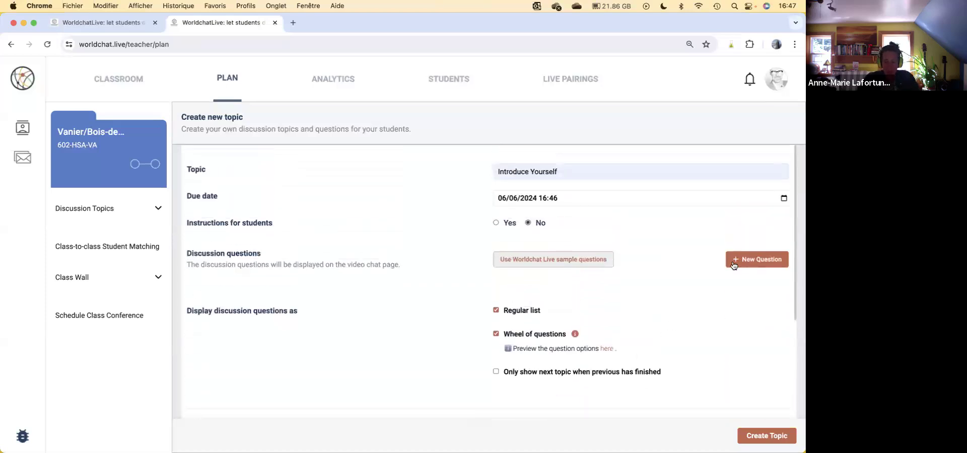
pyautogui.click(539, 260)
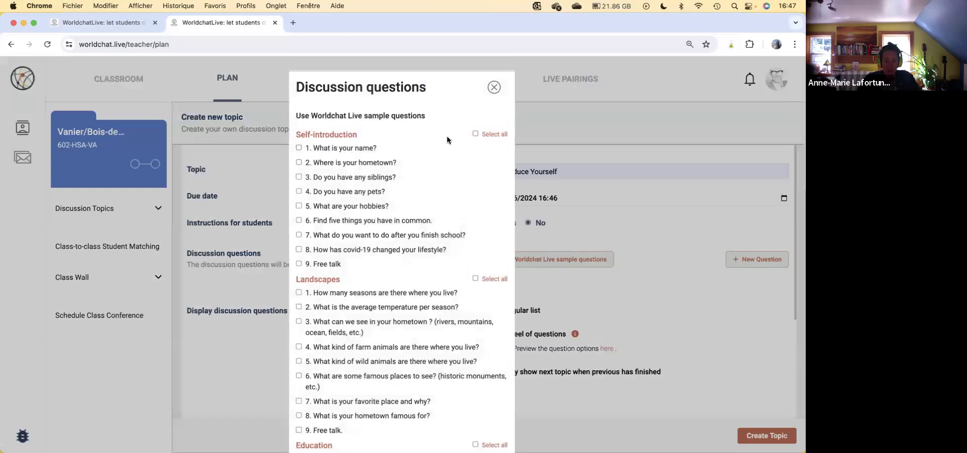
pyautogui.click(475, 134)
pyautogui.click(492, 281)
pyautogui.scroll(-6, 488, 318)
pyautogui.click(488, 134)
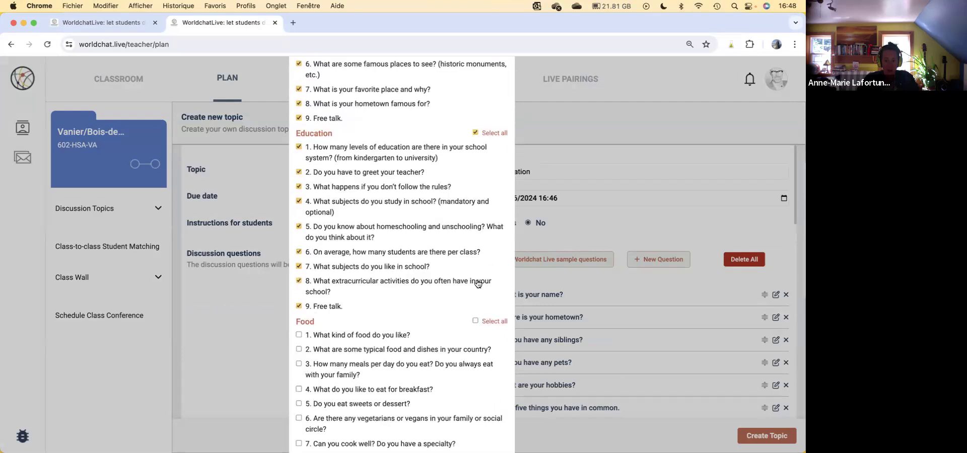
pyautogui.click(657, 228)
# Step: Review the added discussion questions, set the topic's display to My Class Only, and create the topic
pyautogui.scroll(-7, 668, 318)
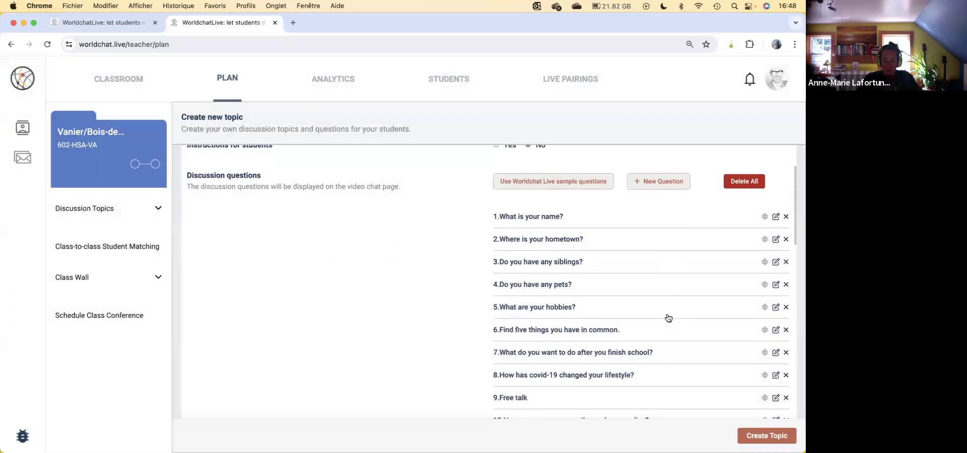
pyautogui.scroll(-10, 668, 318)
pyautogui.scroll(10, 665, 315)
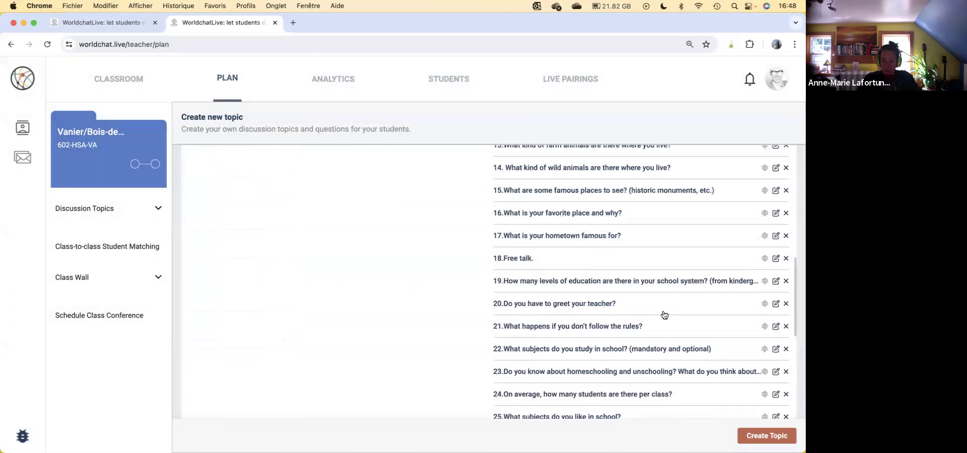
pyautogui.scroll(-10, 682, 314)
pyautogui.click(766, 436)
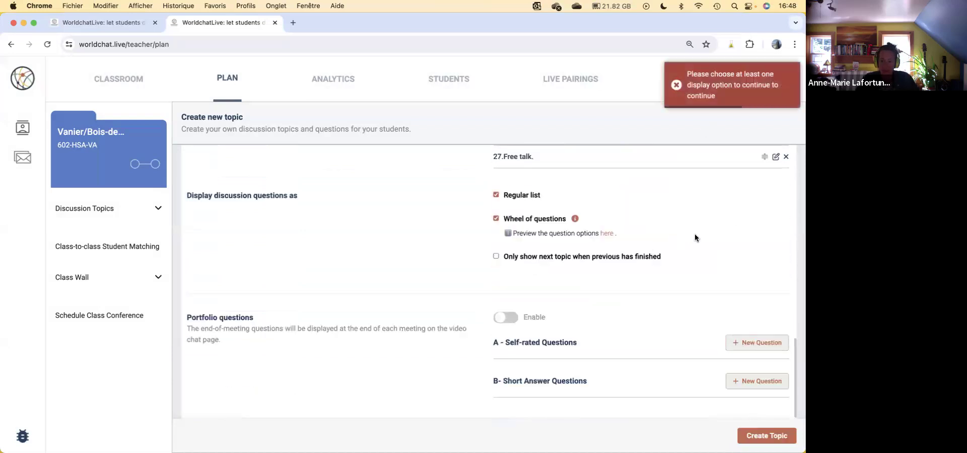
pyautogui.scroll(-1, 604, 272)
pyautogui.scroll(-4, 552, 387)
pyautogui.click(519, 360)
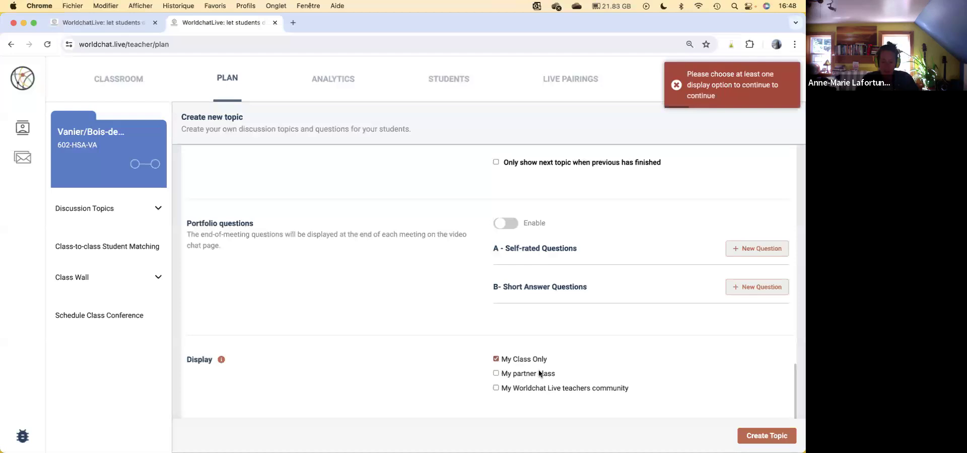
pyautogui.click(753, 435)
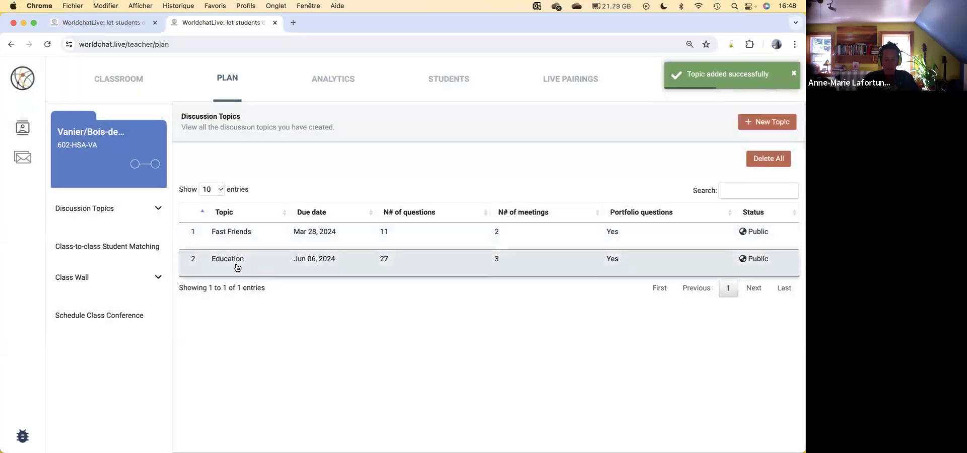
# Step: Examine the Education topic in the list of discussion topics
pyautogui.click(724, 261)
pyautogui.scroll(-10, 715, 242)
pyautogui.scroll(10, 715, 242)
pyautogui.click(527, 367)
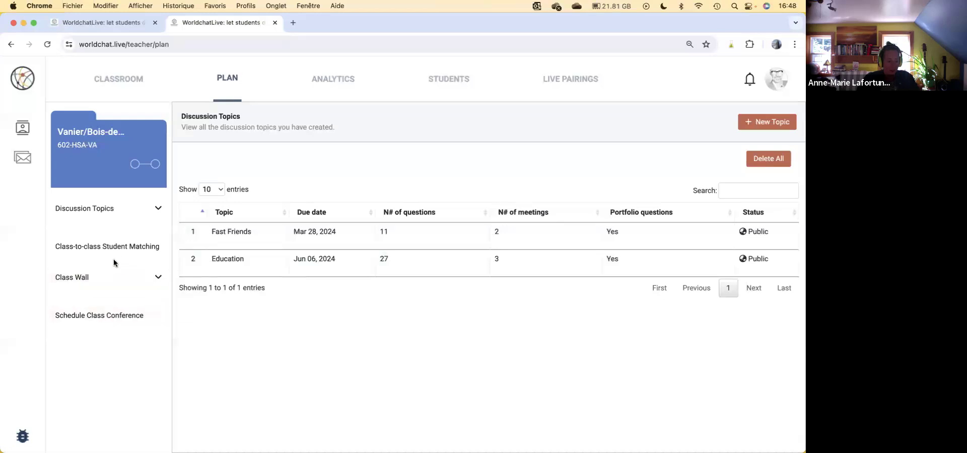
# Step: Open the class-to-class student matching, examine the own and partner classrooms, and select the third student listed
pyautogui.click(86, 252)
pyautogui.scroll(-5, 524, 262)
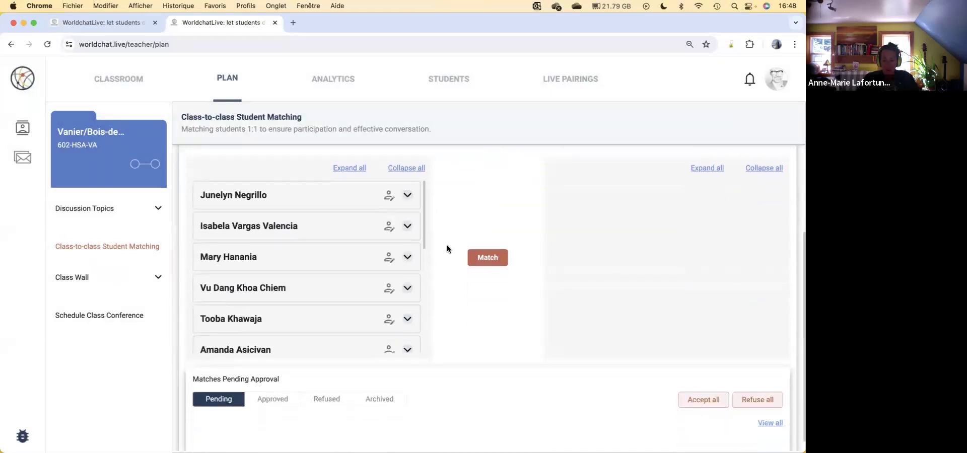
pyautogui.scroll(3, 346, 196)
pyautogui.moveTo(218, 188); pyautogui.dragTo(595, 204)
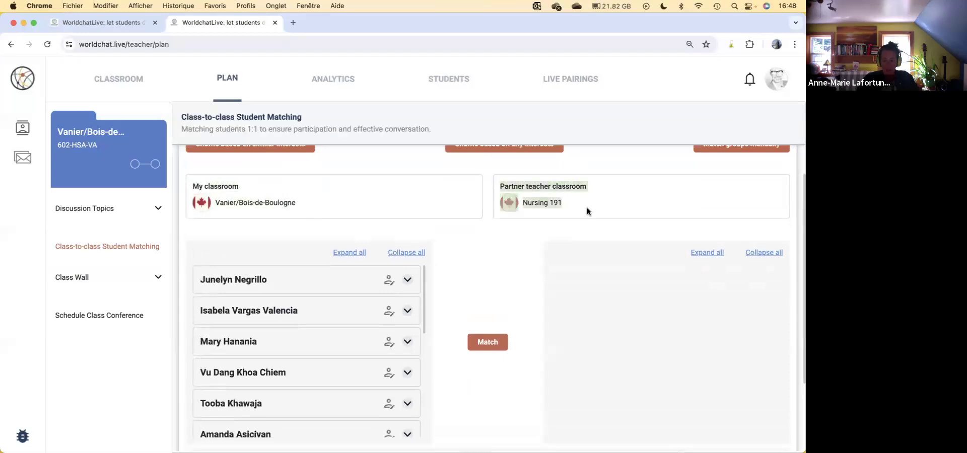
pyautogui.click(256, 345)
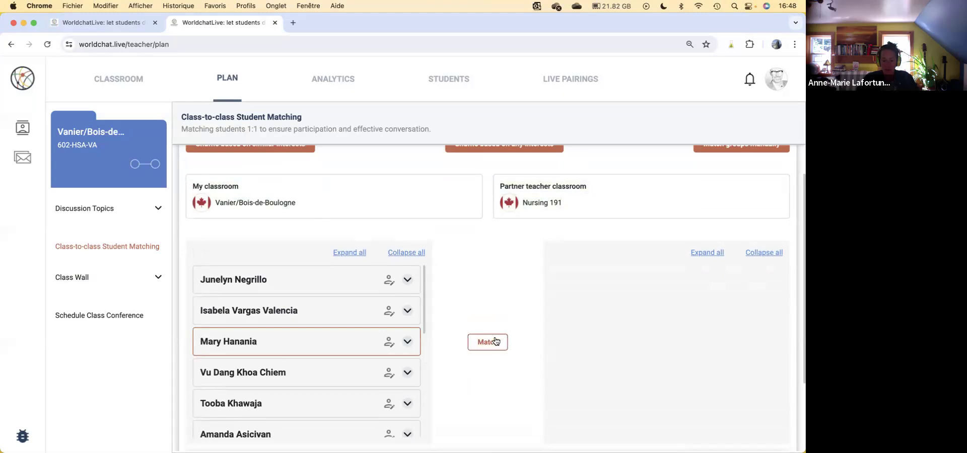
# Step: Examine the pending and approved student matches, and return to the student list for matching
pyautogui.scroll(-3, 494, 351)
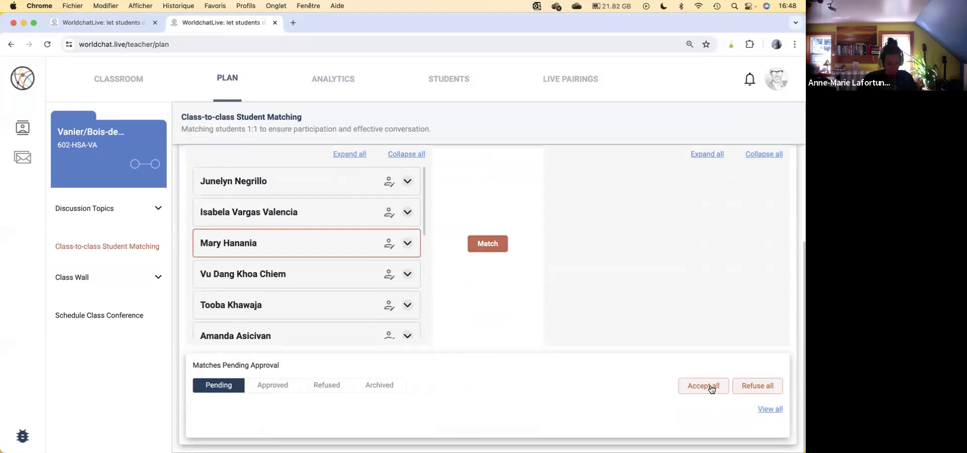
pyautogui.click(275, 386)
pyautogui.scroll(-5, 637, 386)
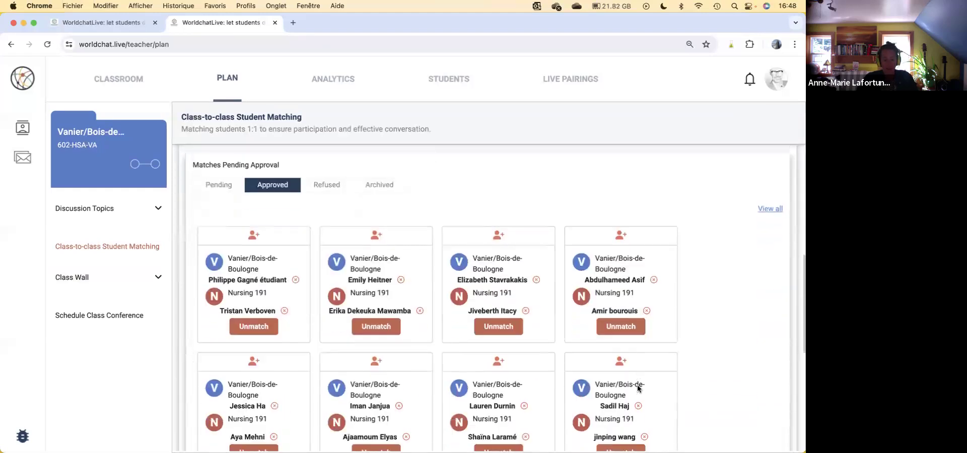
pyautogui.scroll(-1, 637, 388)
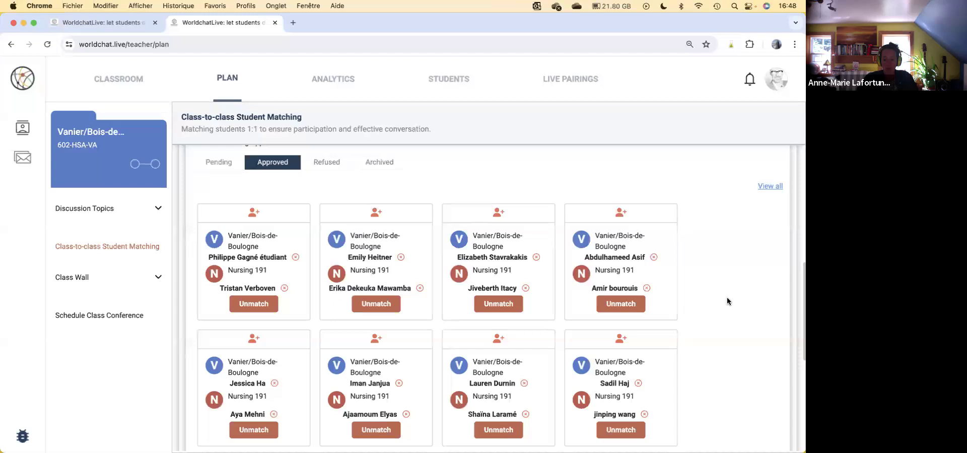
pyautogui.scroll(5, 727, 297)
pyautogui.scroll(5, 729, 301)
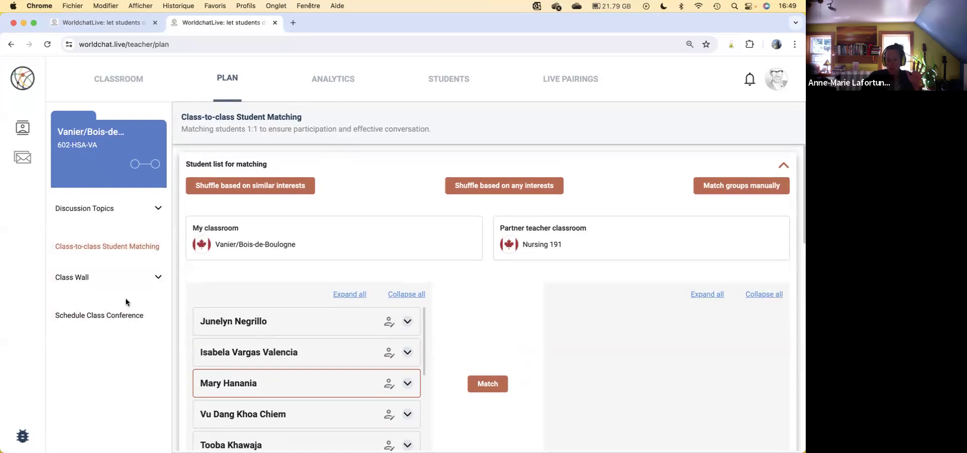
# Step: View the Class Wall and its sections, and examine the classroom's analytics overview with the last student logins
pyautogui.click(144, 281)
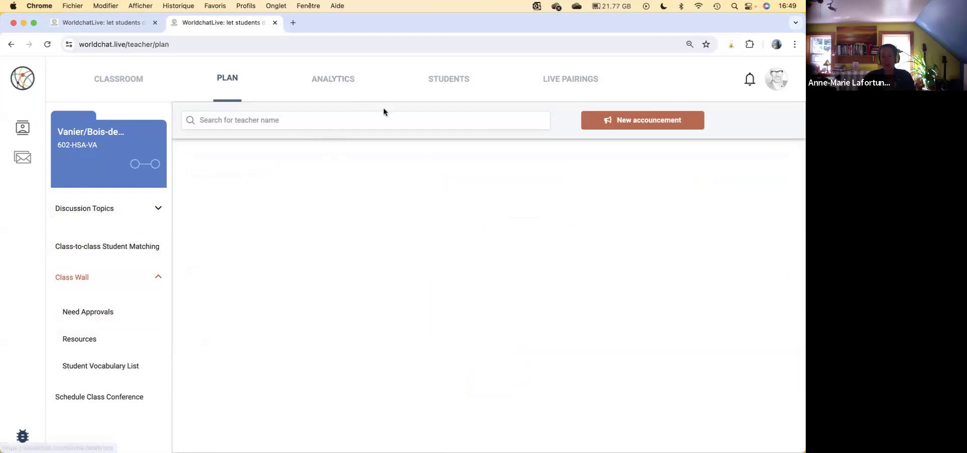
pyautogui.click(331, 81)
pyautogui.moveTo(715, 130); pyautogui.dragTo(657, 123)
pyautogui.scroll(-5, 499, 290)
pyautogui.scroll(5, 503, 290)
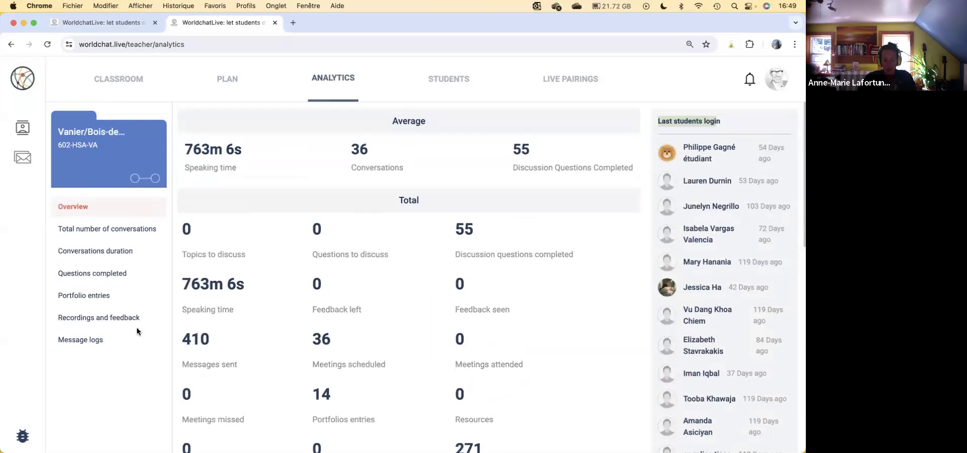
# Step: Open the student management list and examine the first student's partner, meetings, completed questions, portfolio entries and messages
pyautogui.click(458, 78)
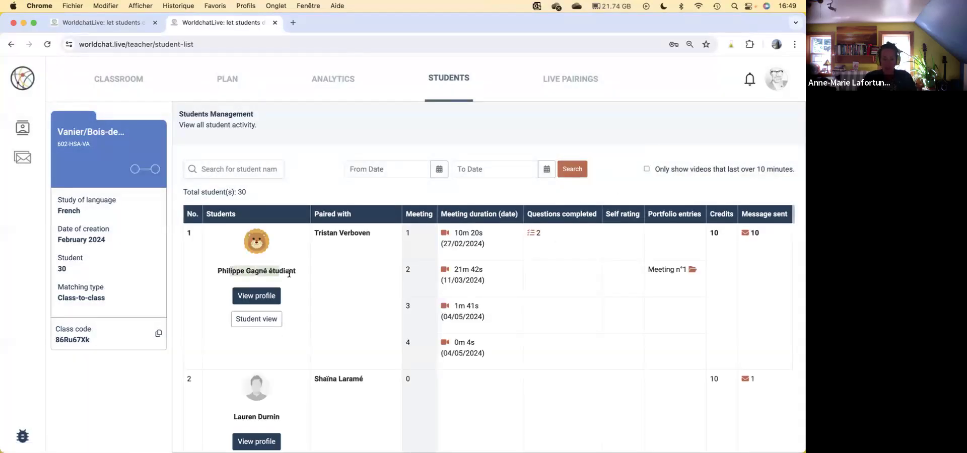
pyautogui.moveTo(323, 235); pyautogui.dragTo(420, 357)
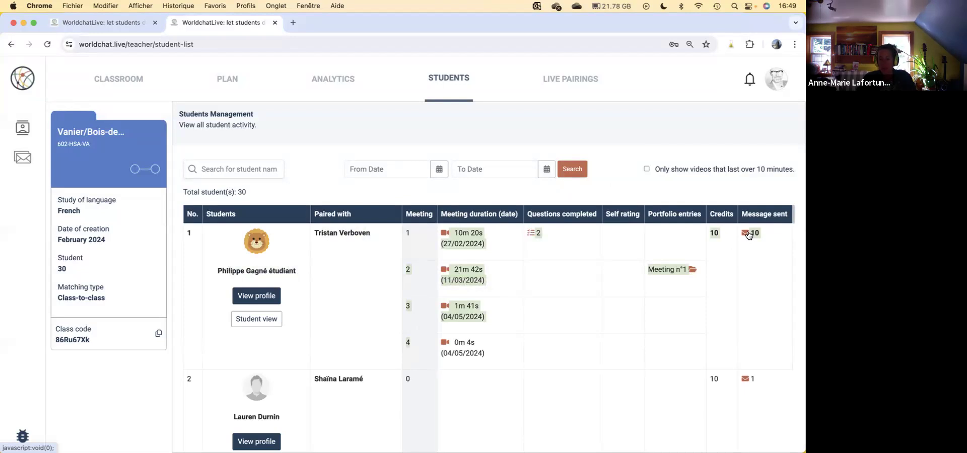
# Step: Look through the student management list, and view the second student's profile before closing it
pyautogui.scroll(-8, 588, 286)
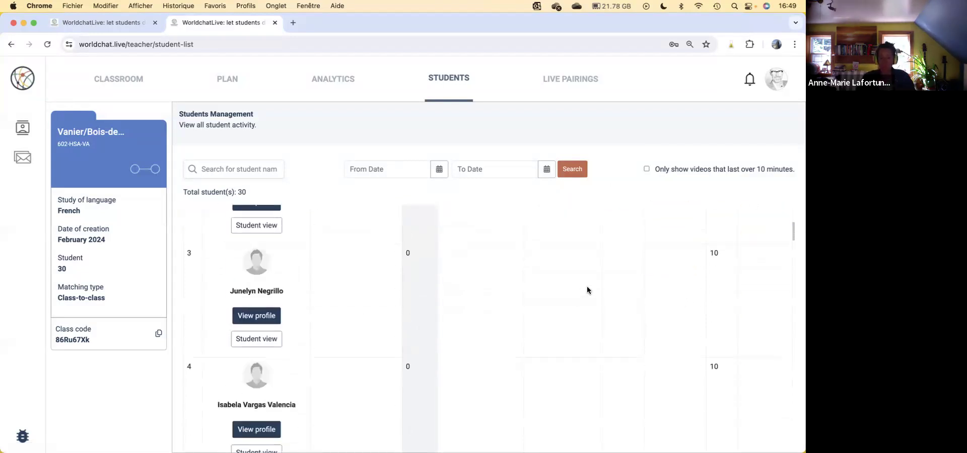
pyautogui.scroll(-2, 587, 286)
pyautogui.scroll(10, 588, 286)
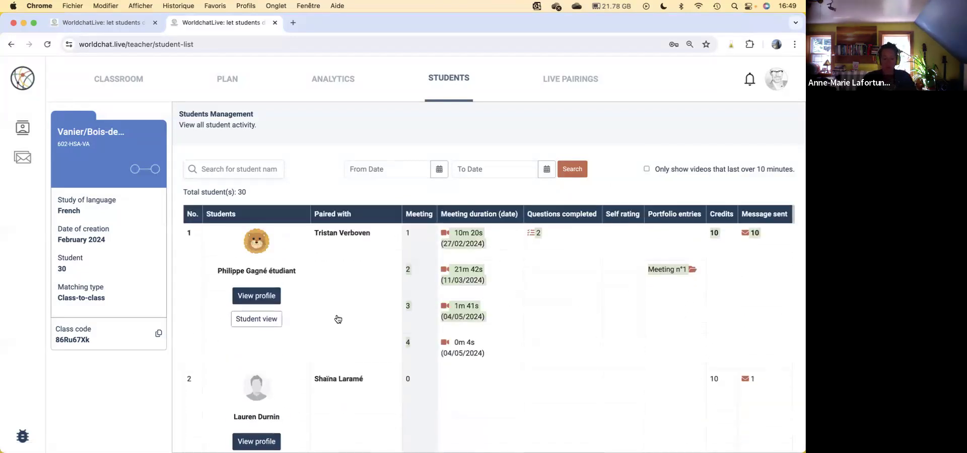
pyautogui.scroll(-3, 352, 331)
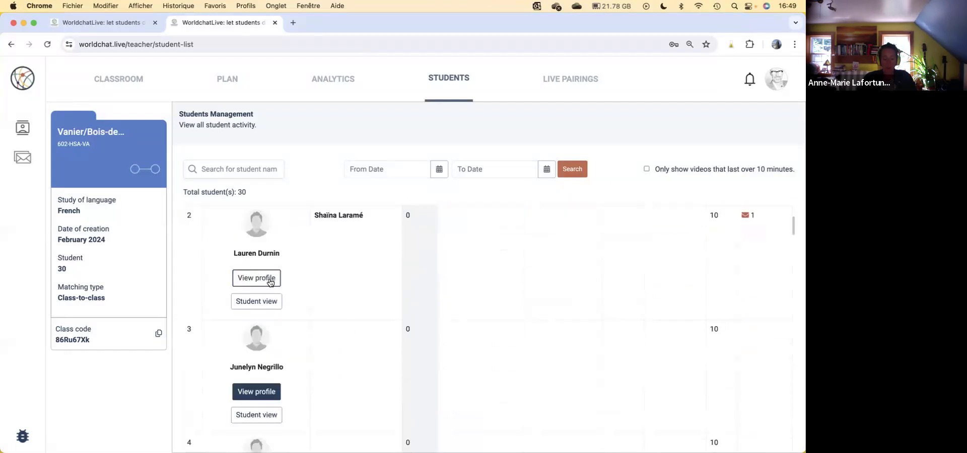
pyautogui.click(270, 282)
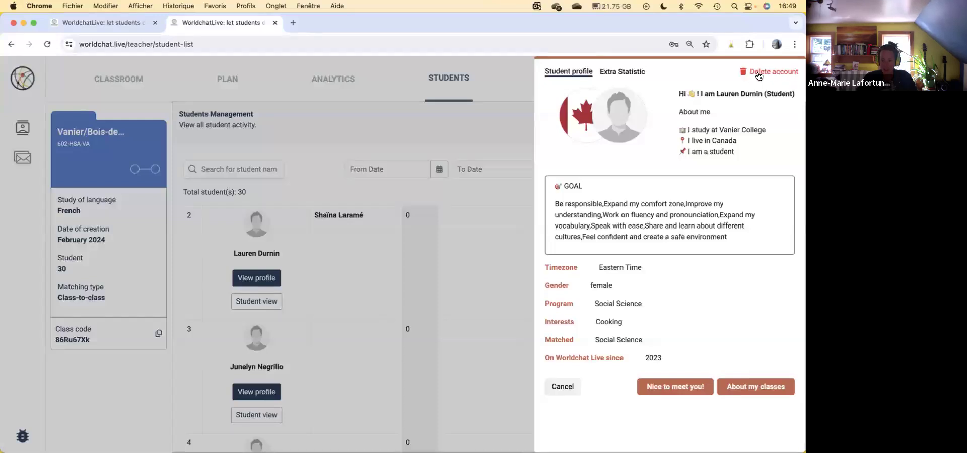
pyautogui.click(563, 391)
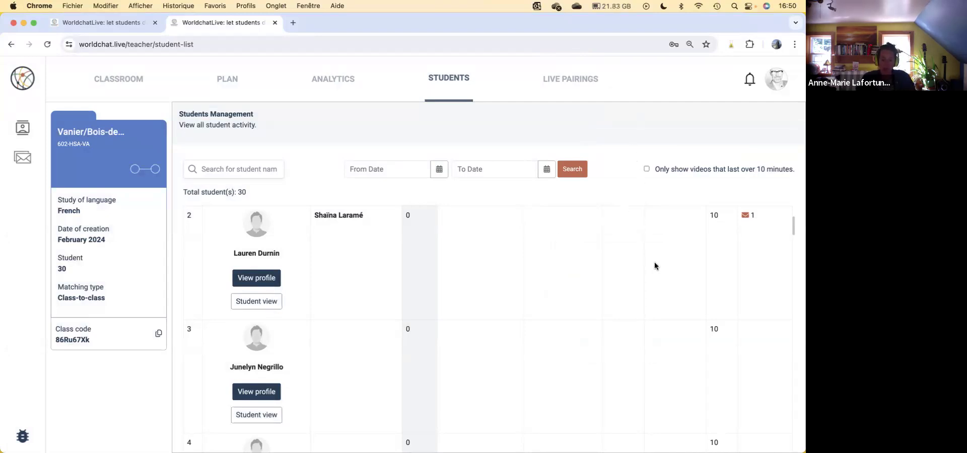
# Step: Reopen the second student's profile, examine its extra statistics including login details and activity, and close the profile
pyautogui.click(265, 278)
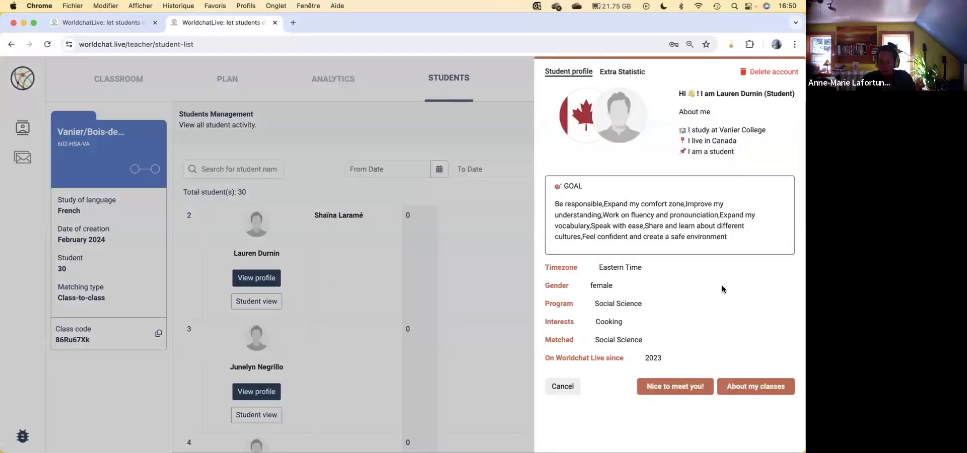
pyautogui.click(623, 75)
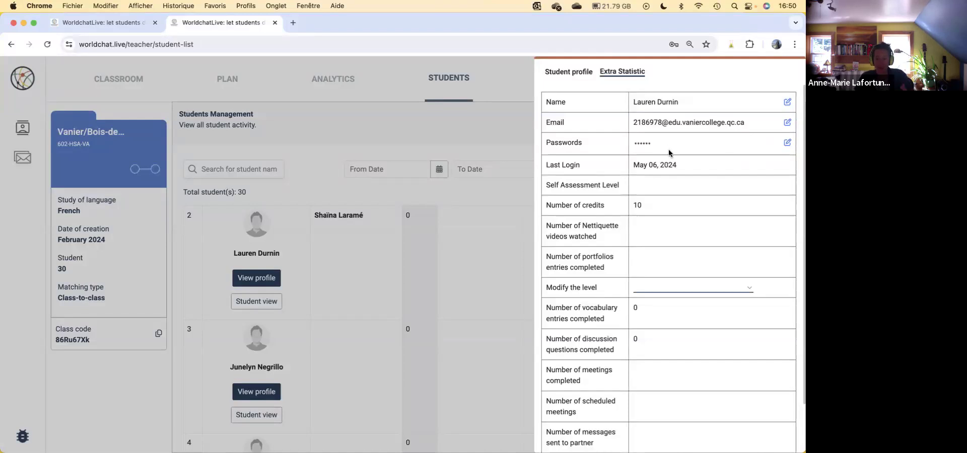
pyautogui.click(572, 74)
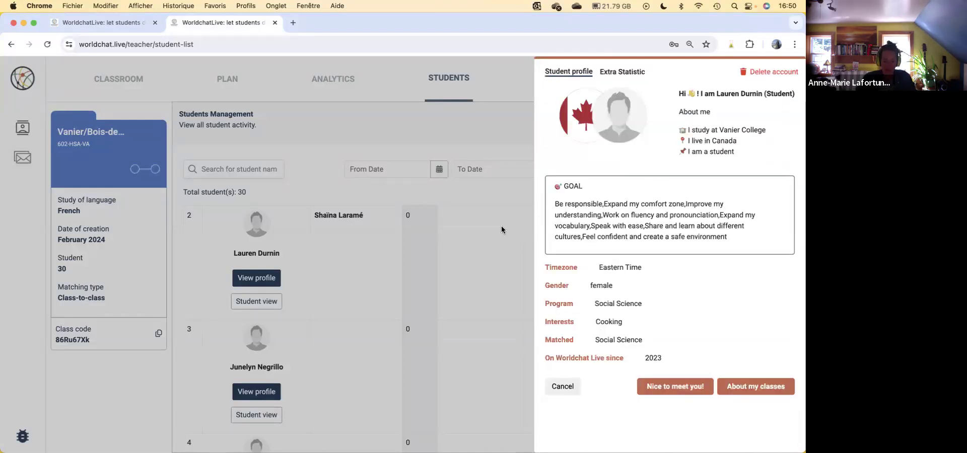
pyautogui.click(501, 226)
# Step: View the analytics recordings and feedback section, and read the Match 4 and Match 7 conversations in the message logs
pyautogui.click(335, 78)
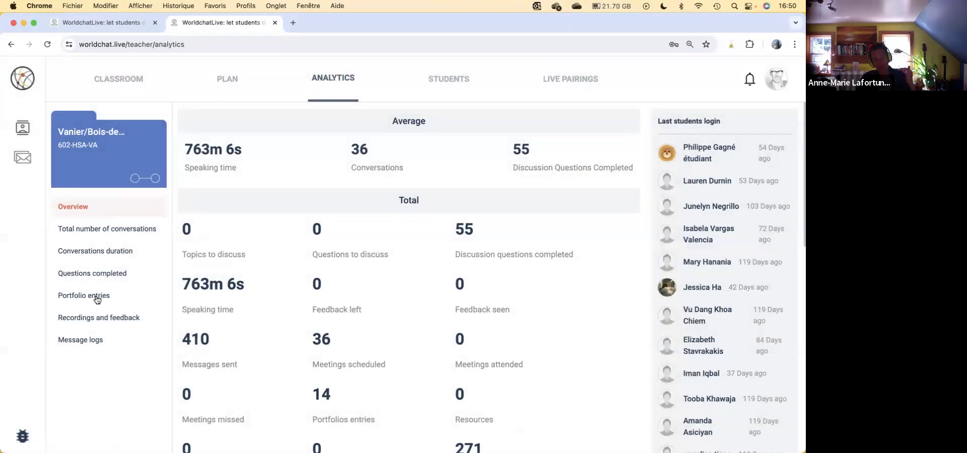
pyautogui.click(102, 319)
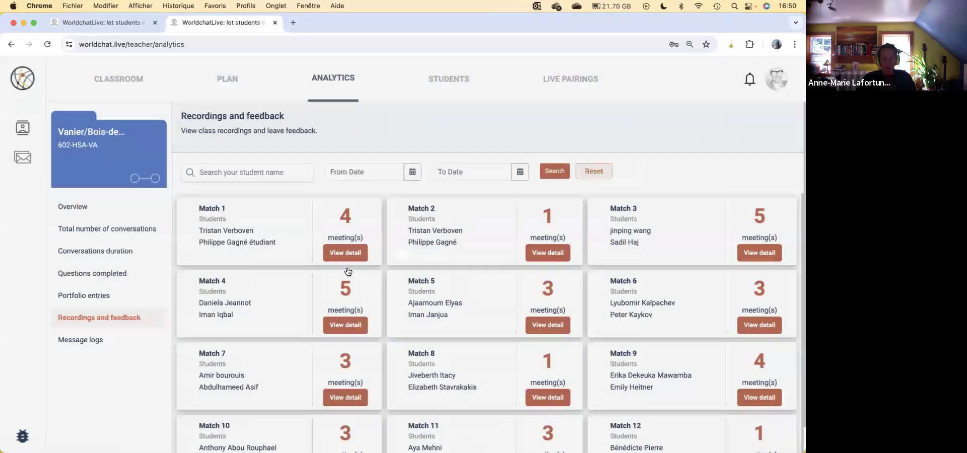
pyautogui.click(76, 346)
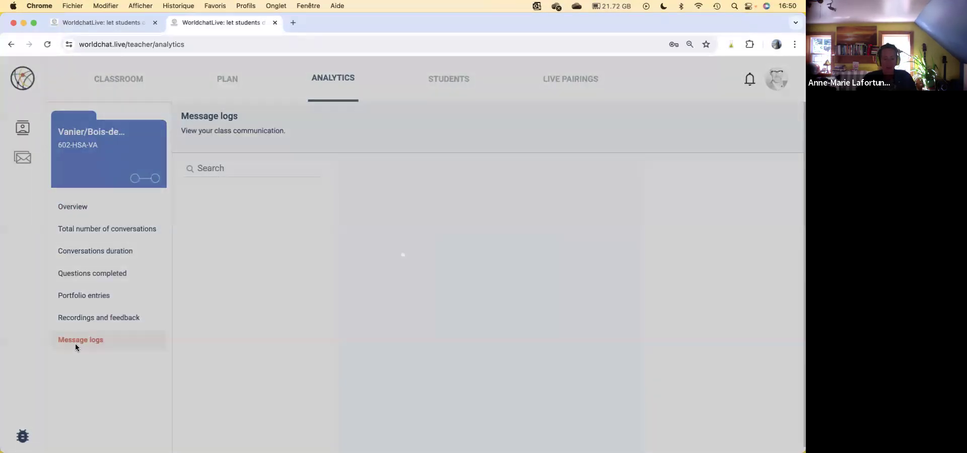
pyautogui.click(262, 297)
pyautogui.click(274, 391)
pyautogui.scroll(-10, 528, 300)
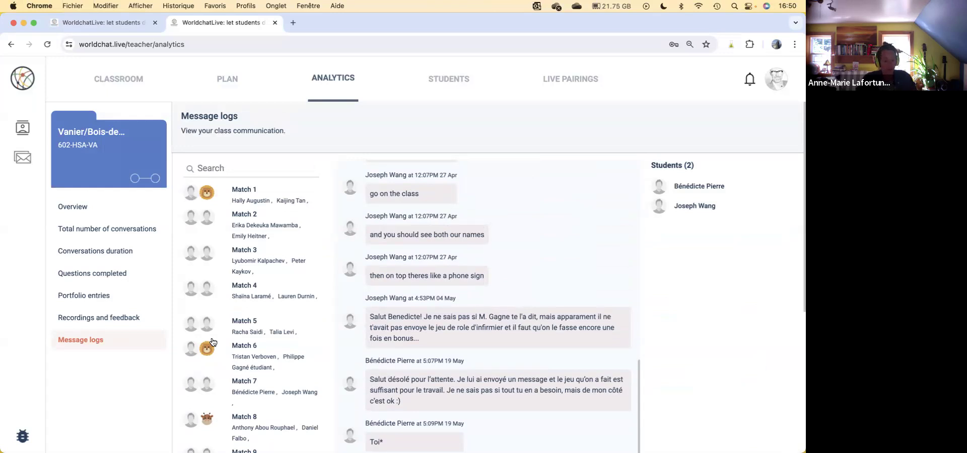
# Step: View the portfolio entries in the analytics, and open and close the fourth student's portfolio
pyautogui.click(95, 298)
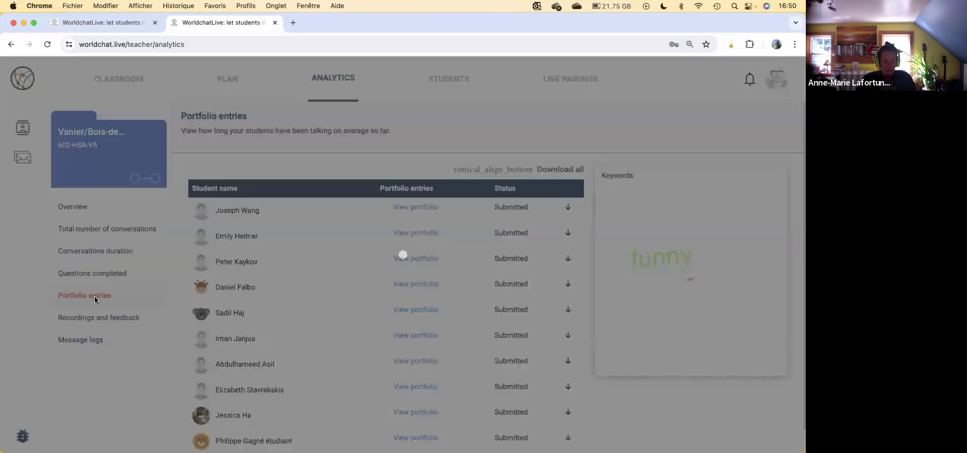
pyautogui.click(421, 285)
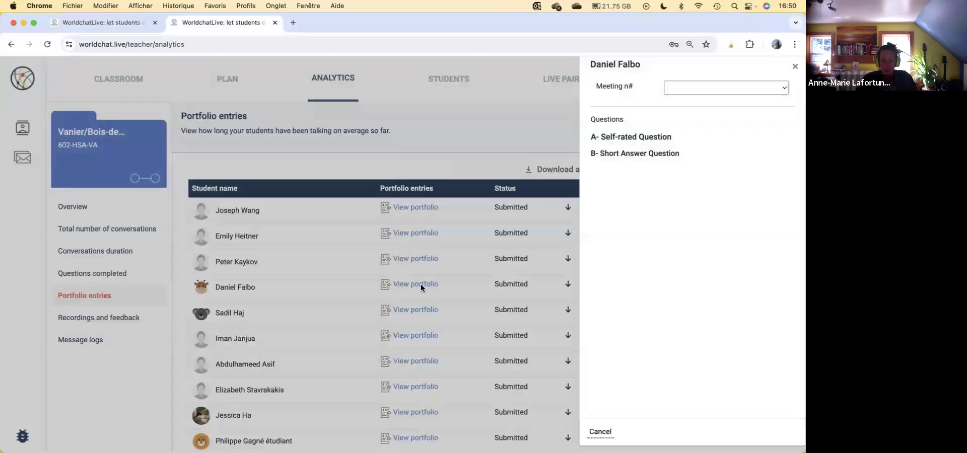
pyautogui.click(796, 75)
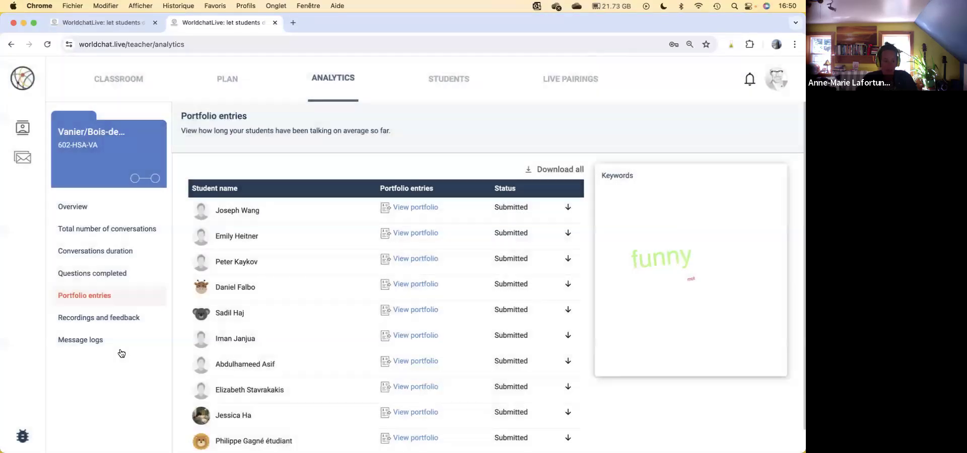
# Step: Open the Match 4 details in recordings and feedback, and preview the Meeting 2 recording at about 12:53
pyautogui.click(109, 319)
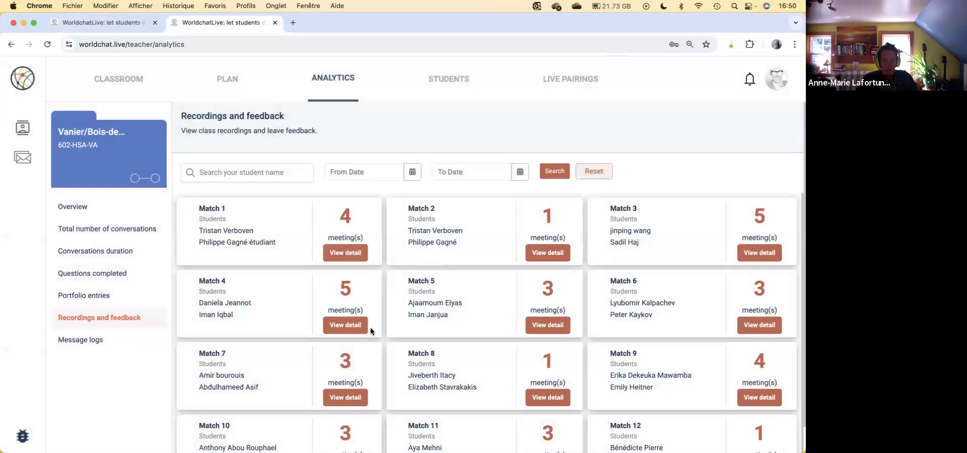
pyautogui.click(347, 327)
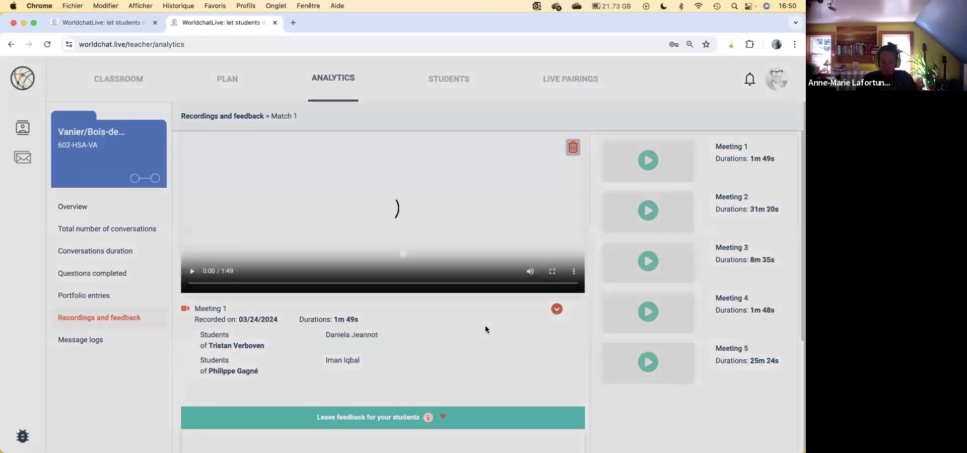
pyautogui.scroll(-3, 487, 329)
pyautogui.scroll(3, 487, 329)
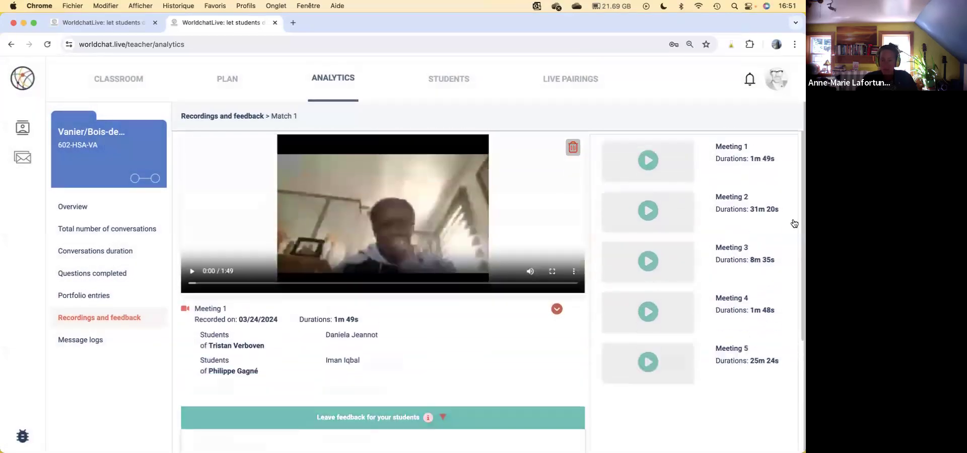
pyautogui.click(714, 209)
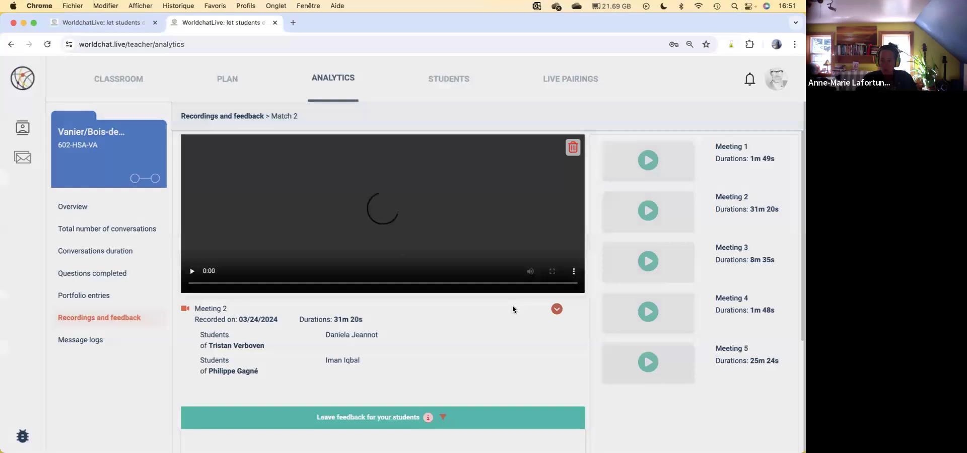
pyautogui.click(349, 283)
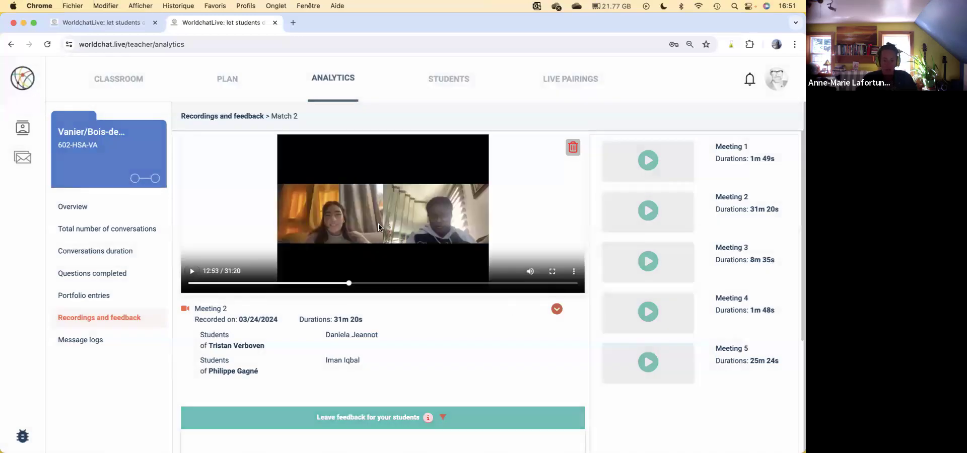
# Step: Start a feedback comment on the Meeting 2 recording with an @ mention of one student, and clear it
pyautogui.scroll(-4, 440, 354)
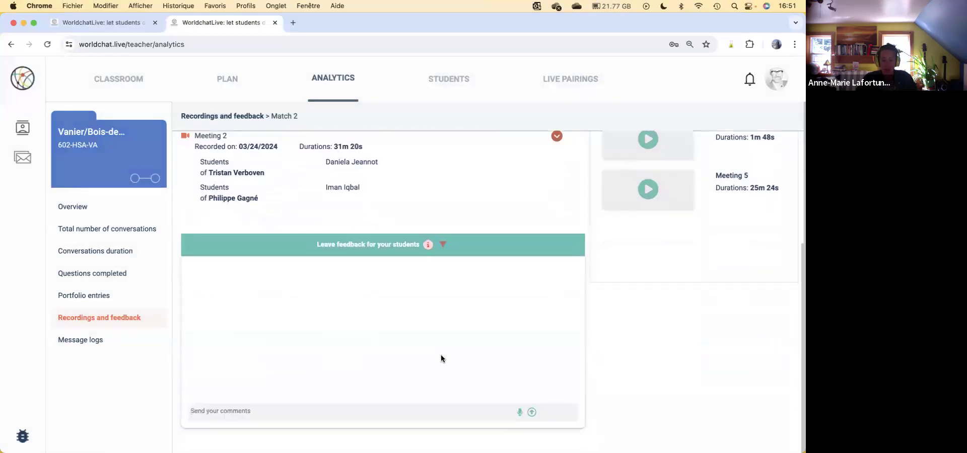
pyautogui.click(387, 411)
pyautogui.write('@')
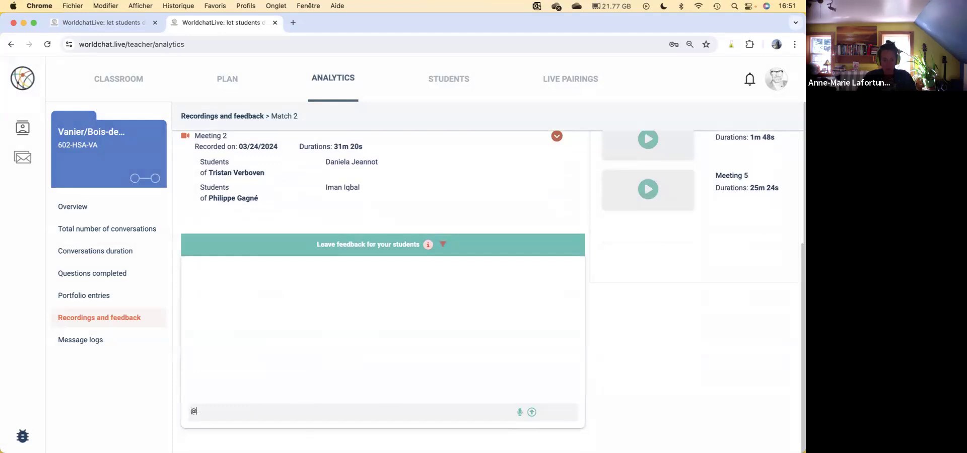
pyautogui.write('iman')
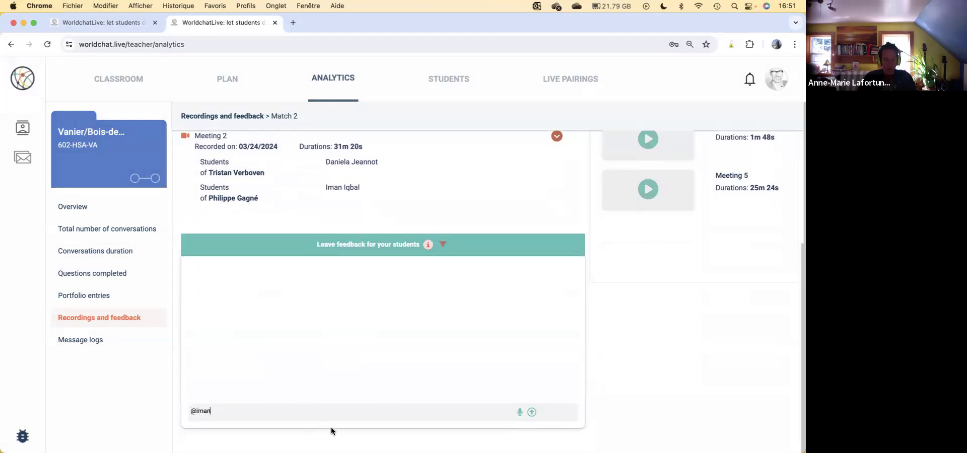
pyautogui.tripleClick(378, 412)
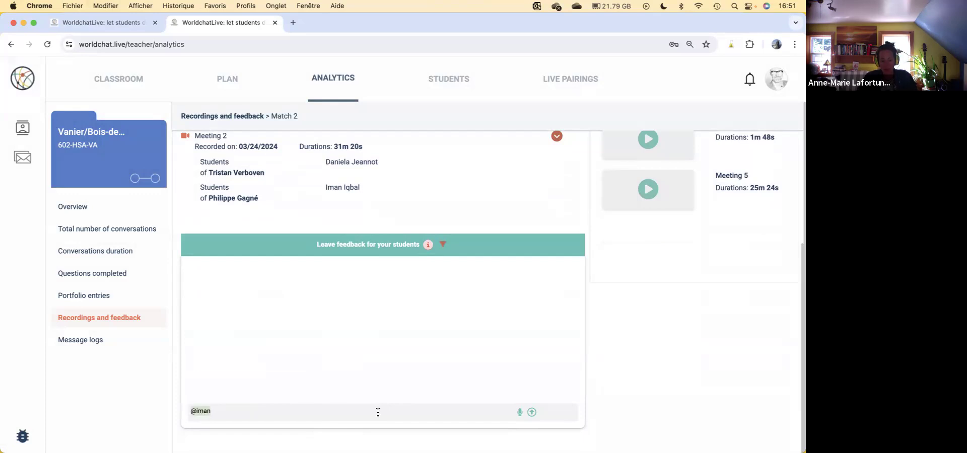
pyautogui.press('BackSpace')
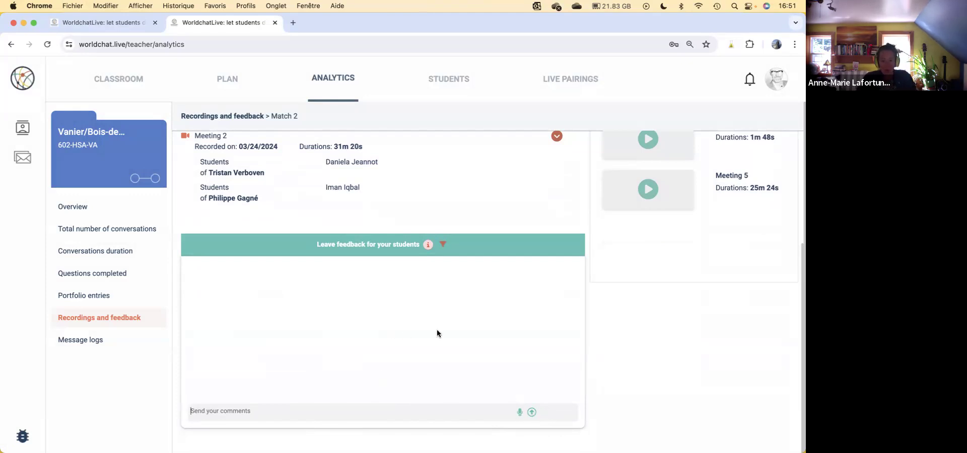
pyautogui.scroll(5, 456, 333)
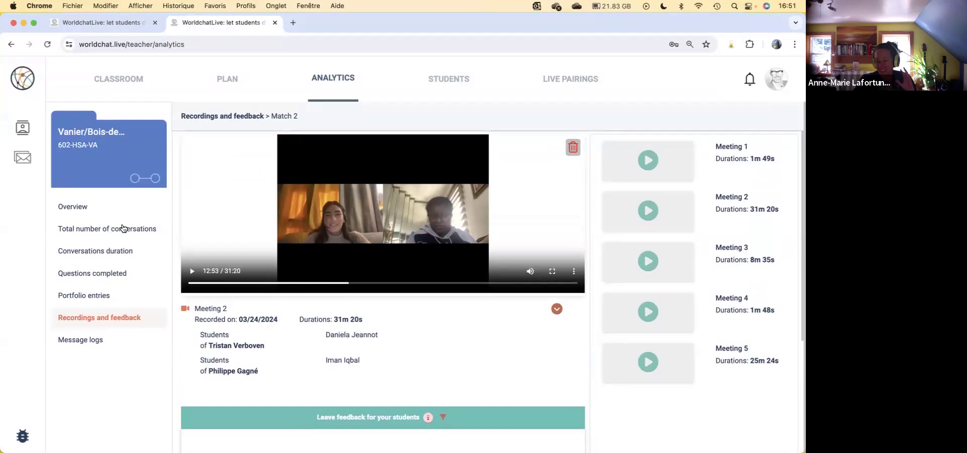
# Step: View the total number of conversations in the analytics, and return to the student management list to review student activity
pyautogui.click(138, 224)
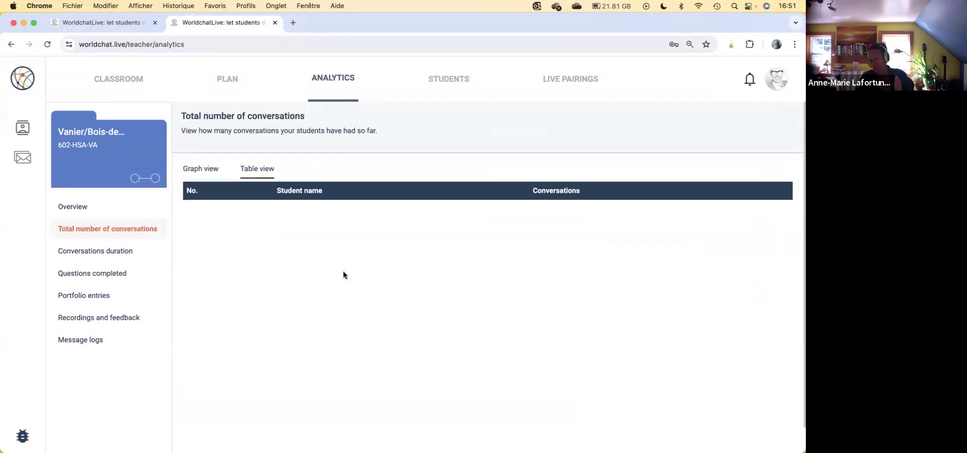
pyautogui.click(459, 82)
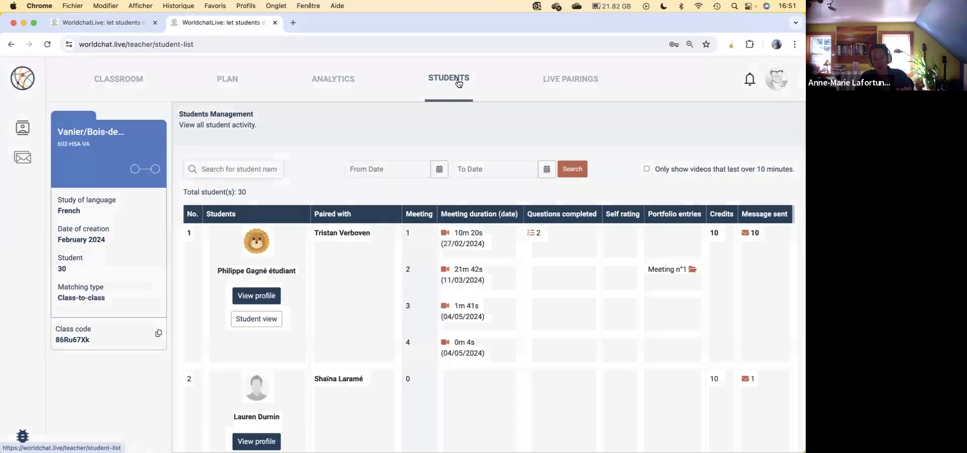
pyautogui.scroll(-3, 506, 262)
pyautogui.scroll(-15, 505, 262)
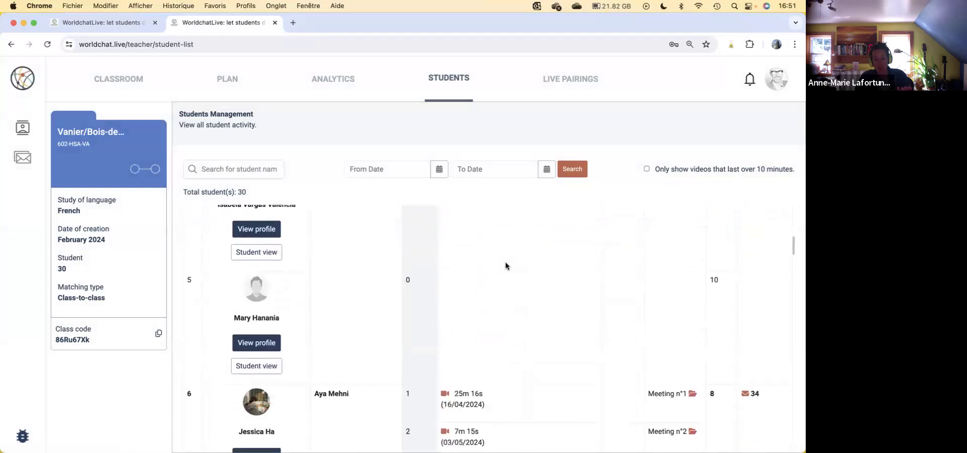
pyautogui.scroll(17, 505, 262)
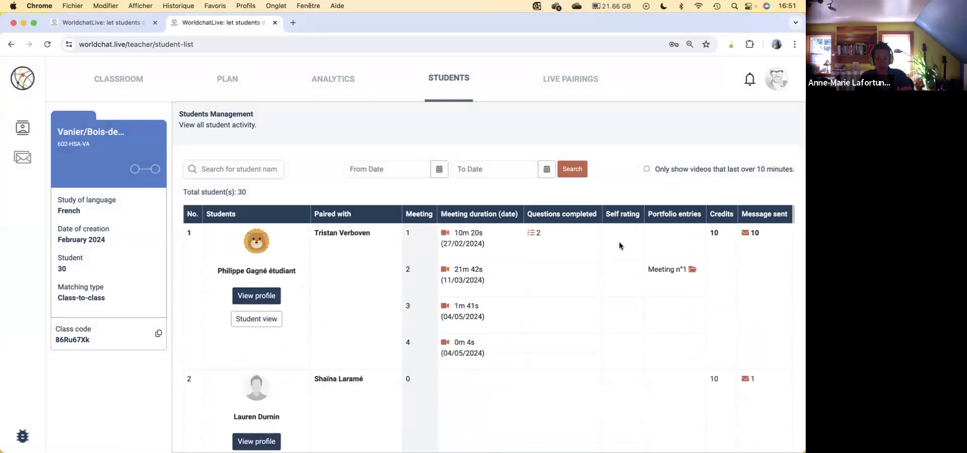
# Step: Open the teacher's own profile, view its intro video recorder, and close it
pyautogui.click(776, 78)
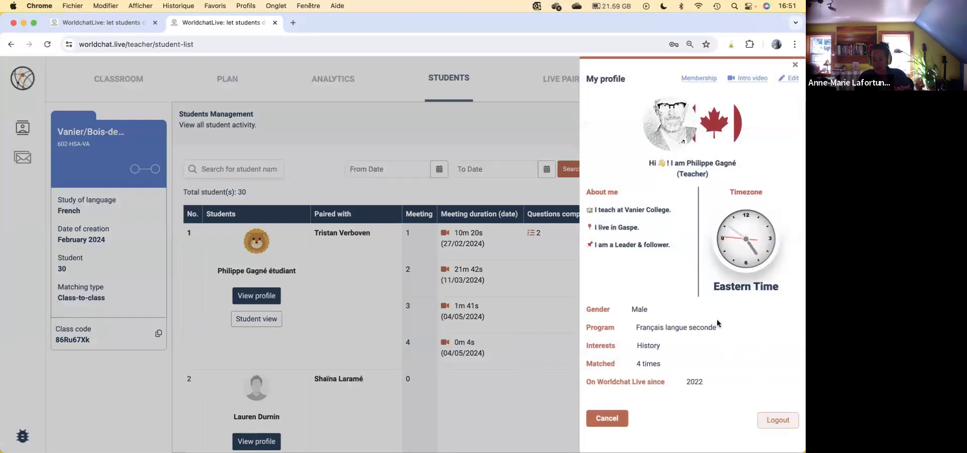
pyautogui.click(751, 78)
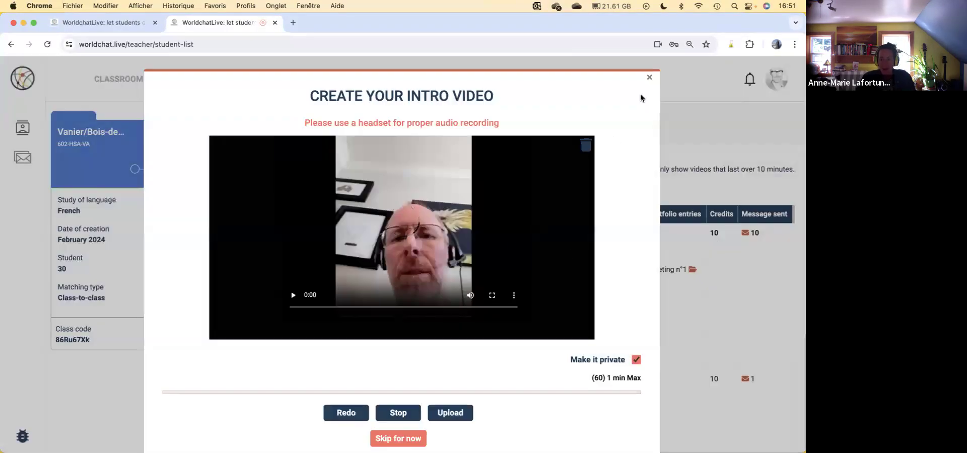
pyautogui.click(650, 77)
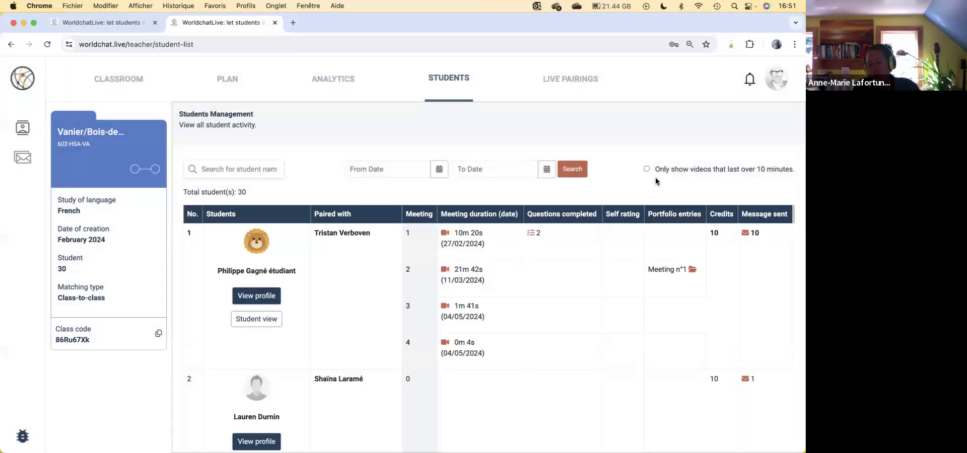
# Step: Open the classroom's live pairings and review the group launch options and conversations-in-progress section
pyautogui.click(575, 82)
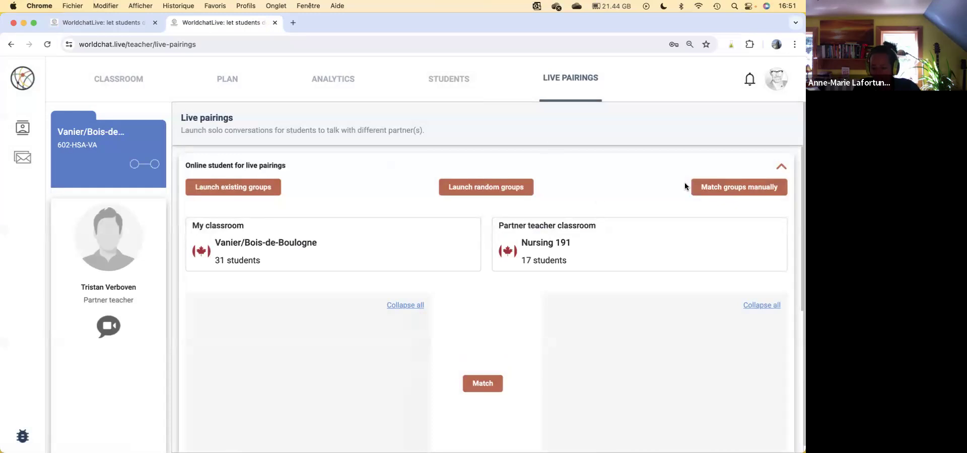
pyautogui.scroll(-2, 633, 174)
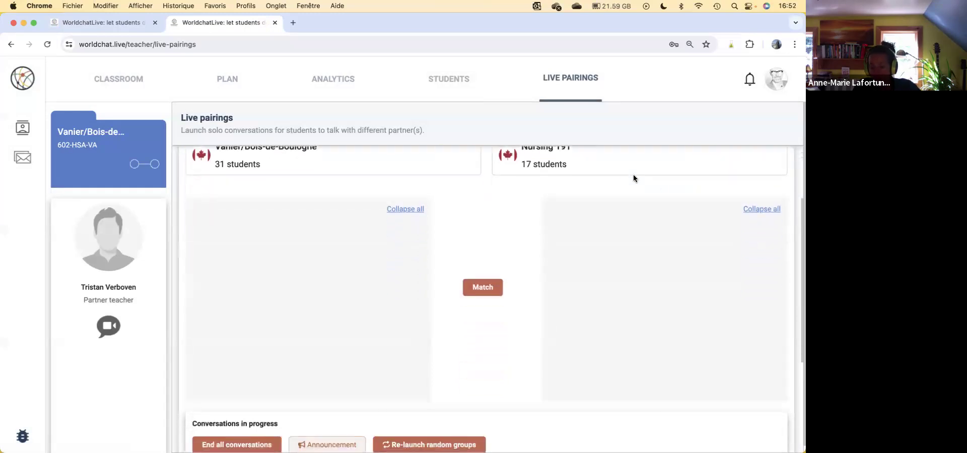
pyautogui.scroll(2, 633, 176)
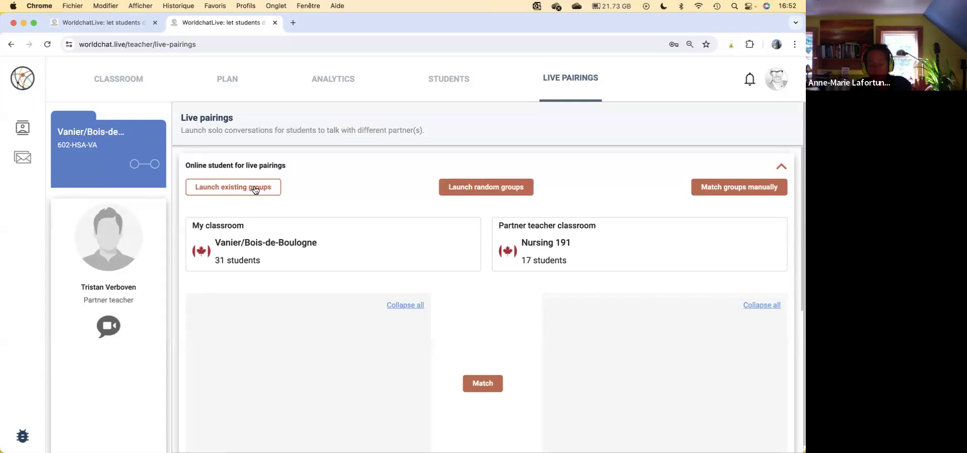
# Step: Open Class-to-class Student Matching in the classroom plan and look through the student list and the approved matches
pyautogui.click(227, 78)
pyautogui.click(103, 250)
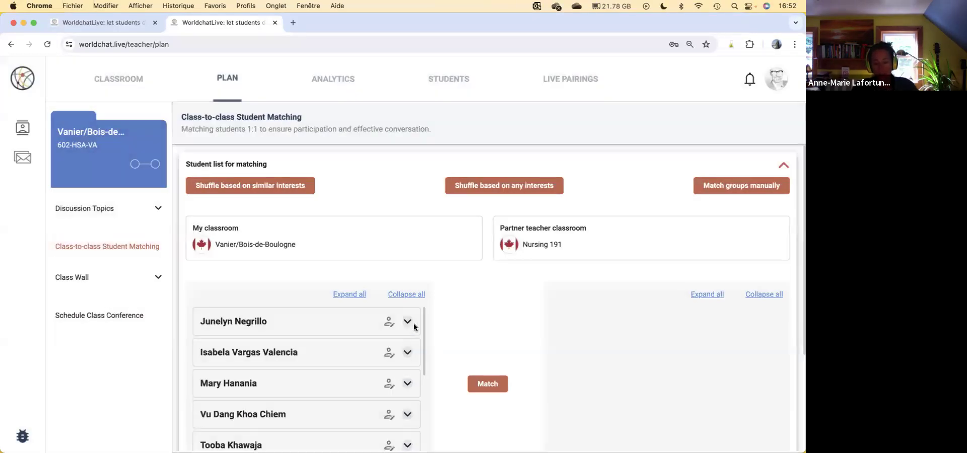
pyautogui.scroll(-5, 413, 325)
pyautogui.scroll(-3, 460, 319)
pyautogui.click(285, 387)
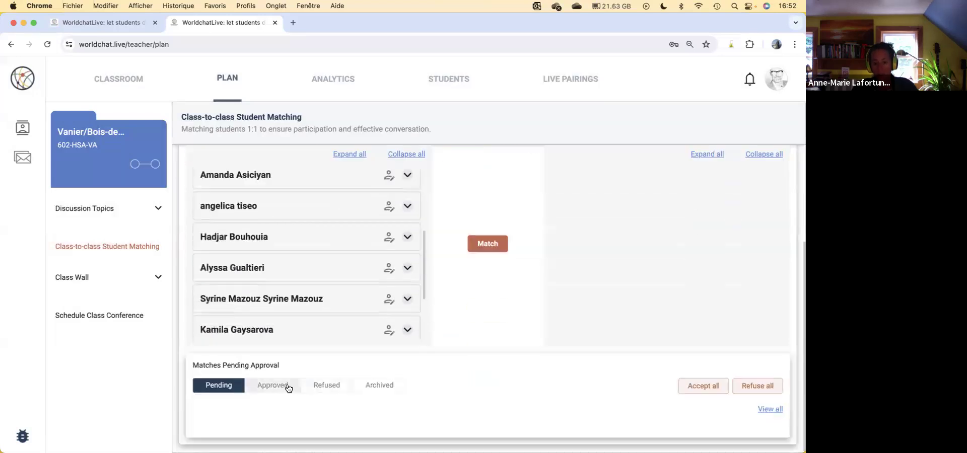
pyautogui.scroll(3, 545, 351)
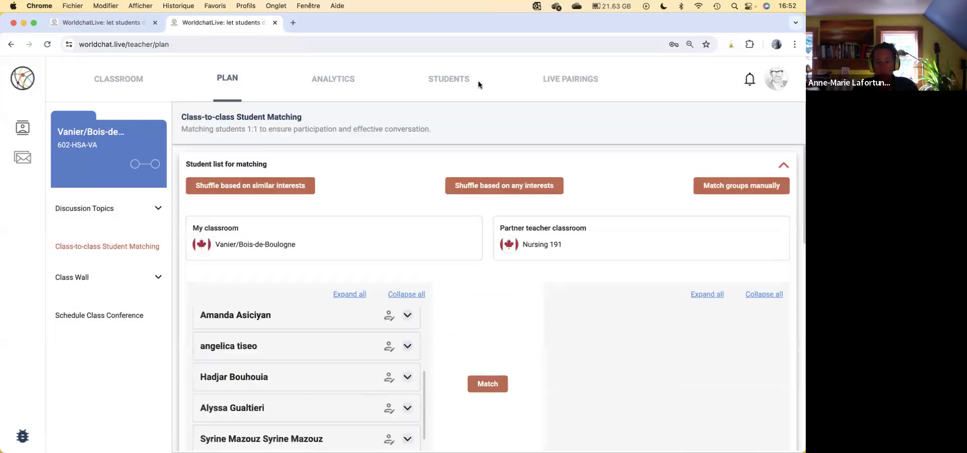
# Step: View the automatic end-time choices for manually matched live pairings, close that setup, and return to the My classrooms dashboard
pyautogui.click(566, 80)
pyautogui.click(511, 187)
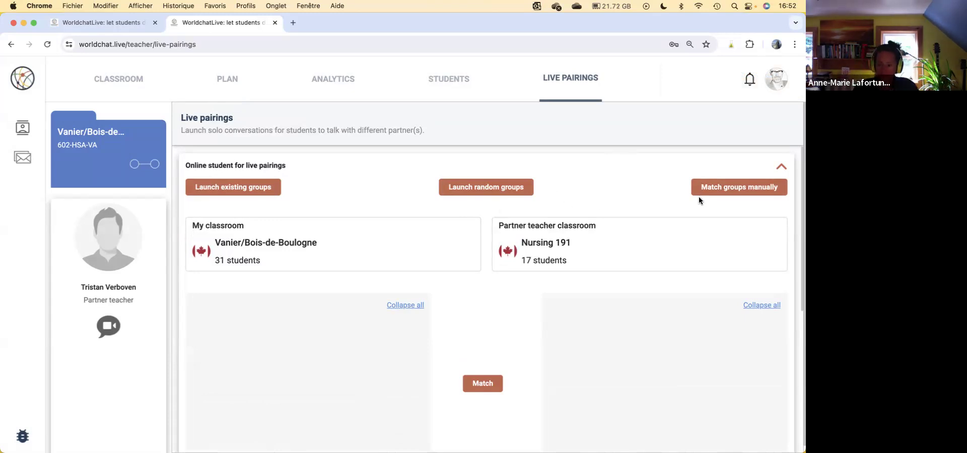
pyautogui.click(727, 191)
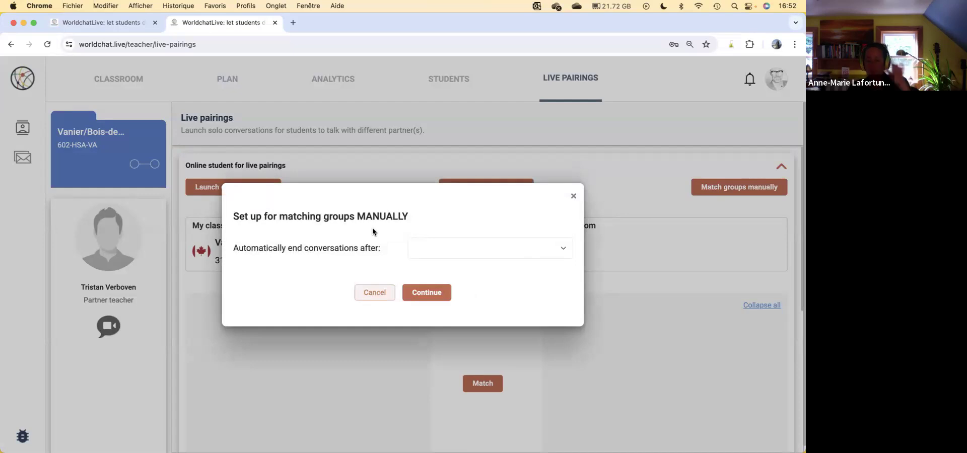
pyautogui.click(512, 249)
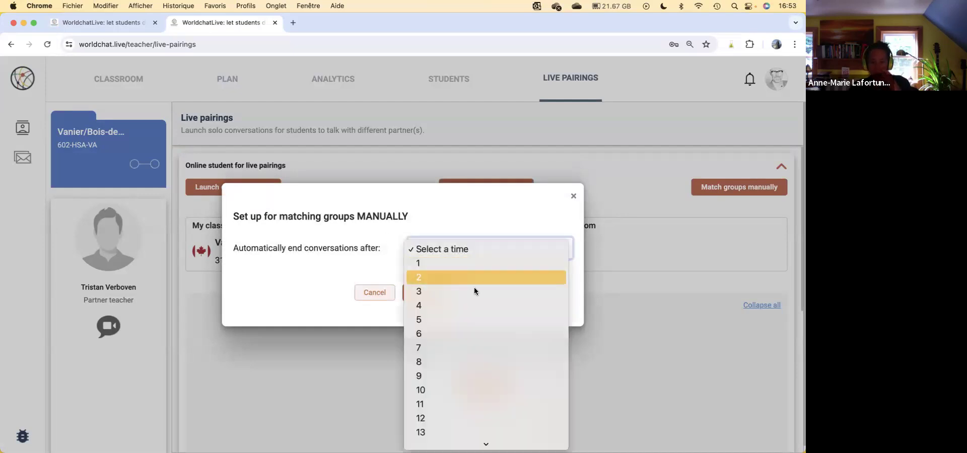
pyautogui.click(322, 321)
pyautogui.click(573, 196)
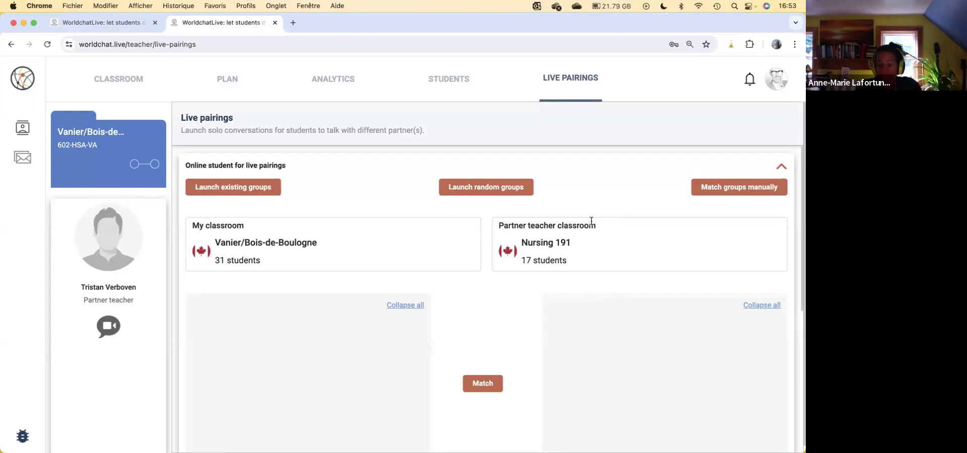
pyautogui.click(47, 129)
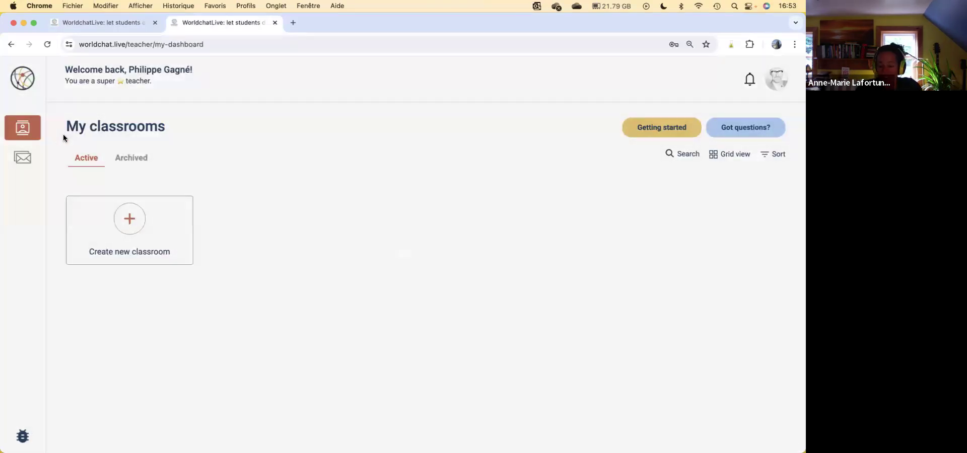